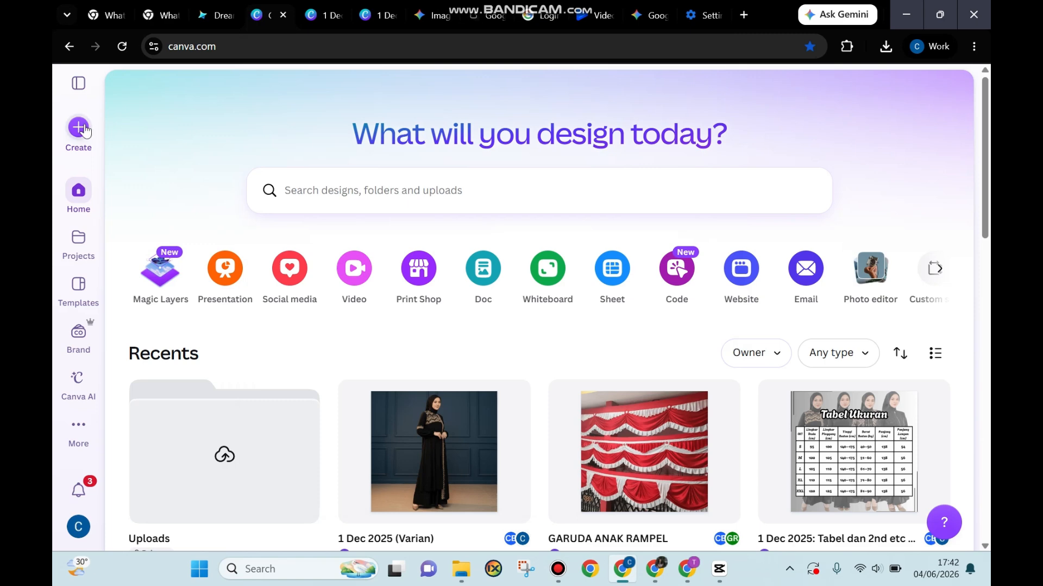
Create a new custom-size design 1500 px wide and 800 px high
click(82, 128)
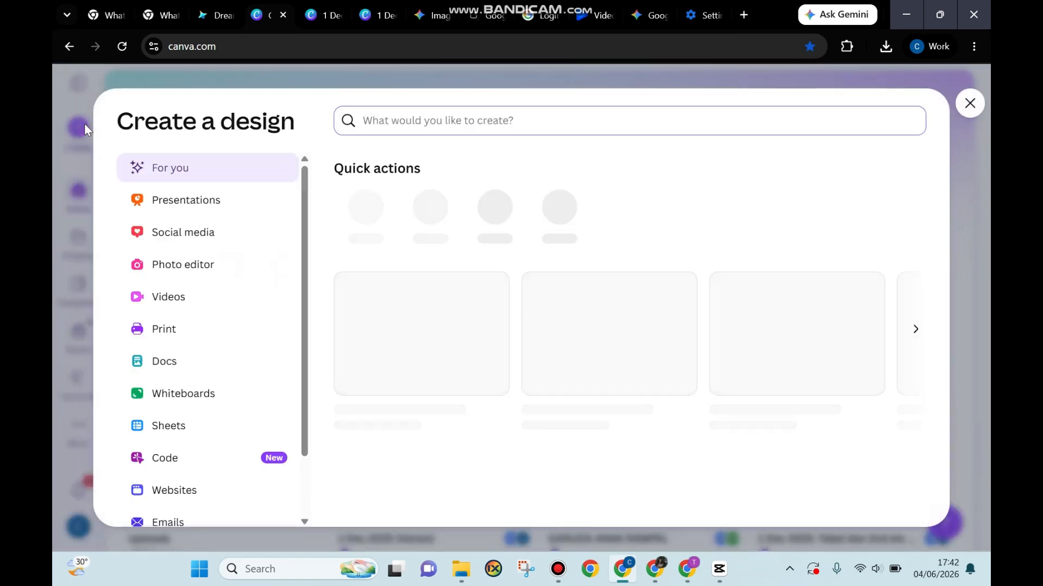
scroll(214, 291, down, 3)
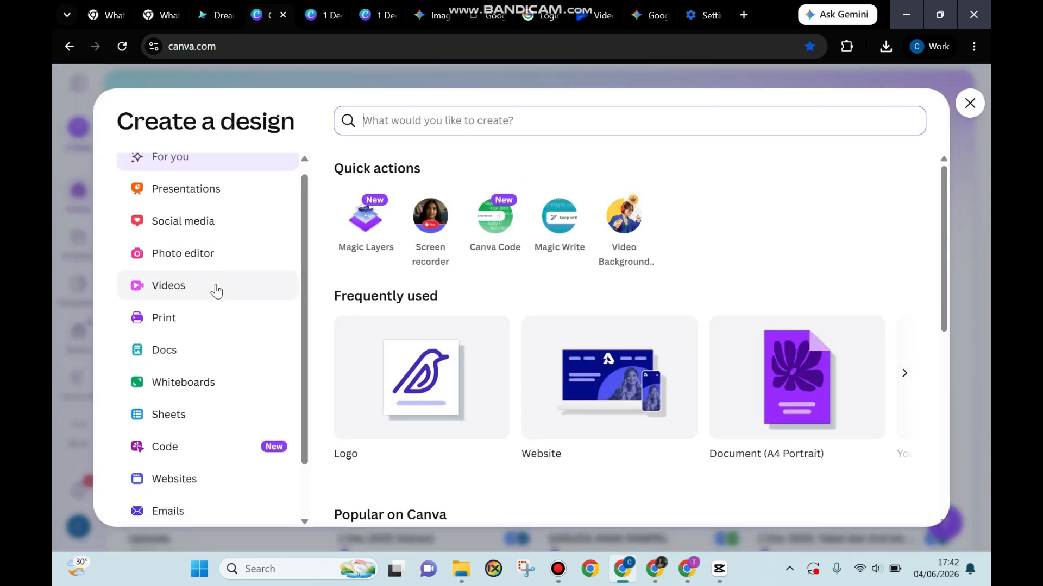
click(200, 485)
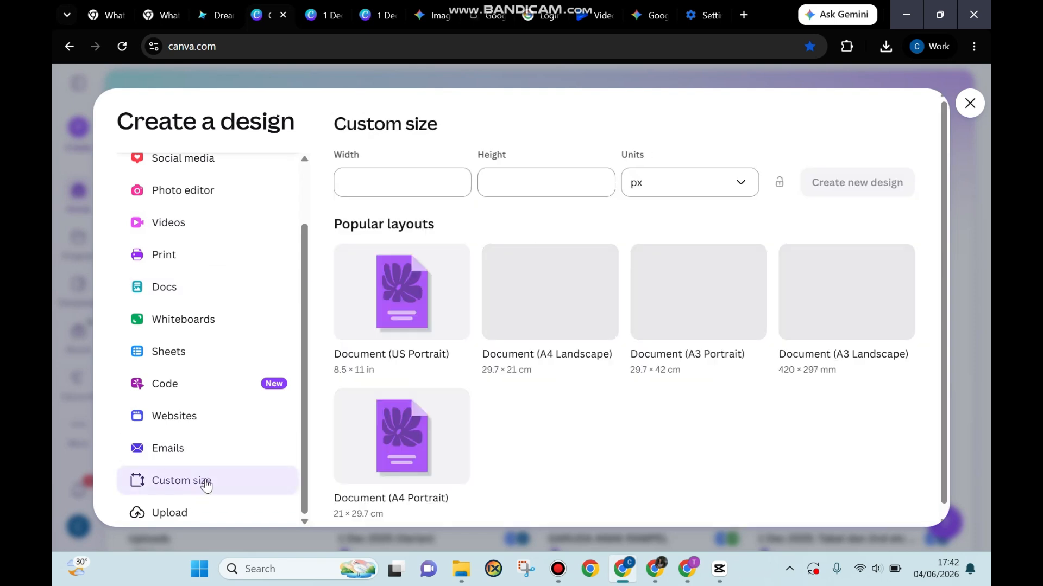
click(420, 169)
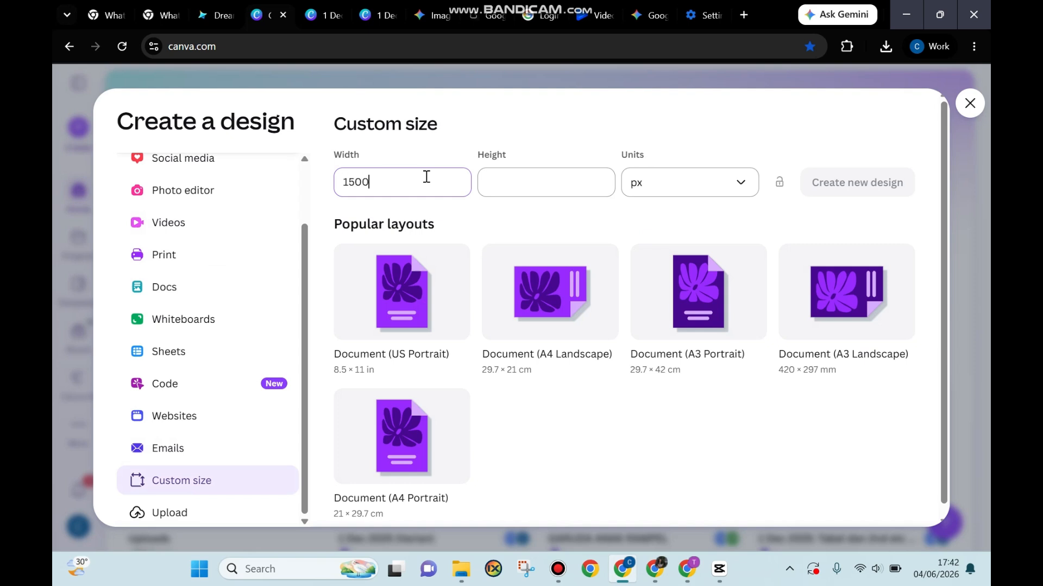
click(520, 180)
text(80)
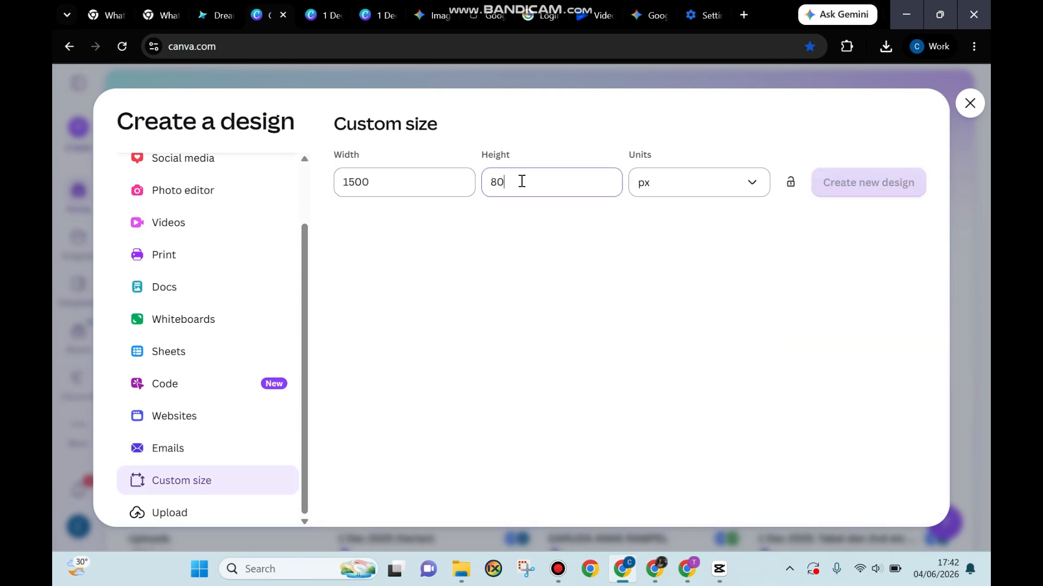
text(0)
click(866, 190)
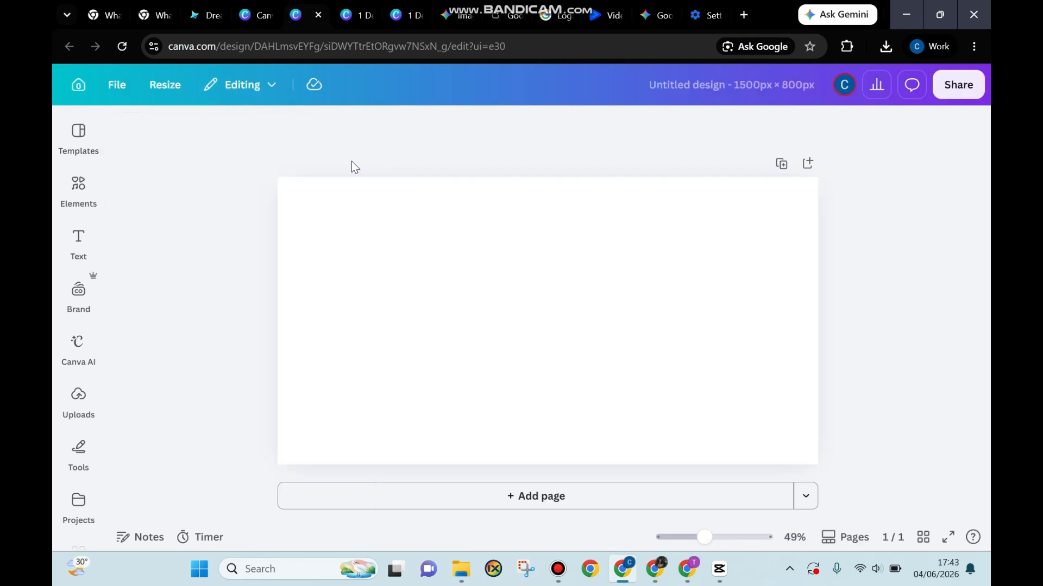
Add a heading to the blank page and replace its text with CREATION
click(78, 240)
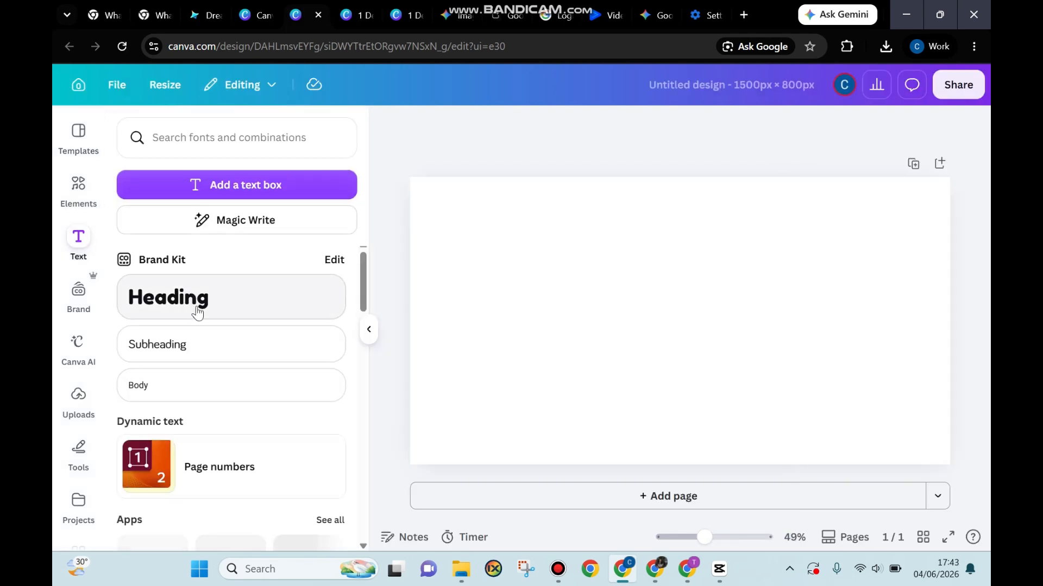
click(197, 308)
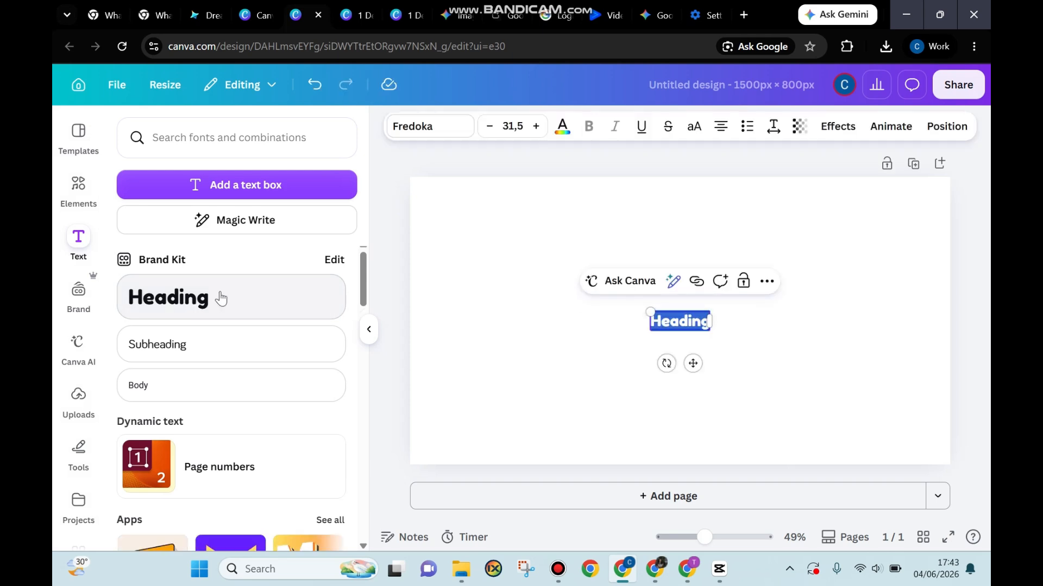
click(682, 322)
double_click(685, 321)
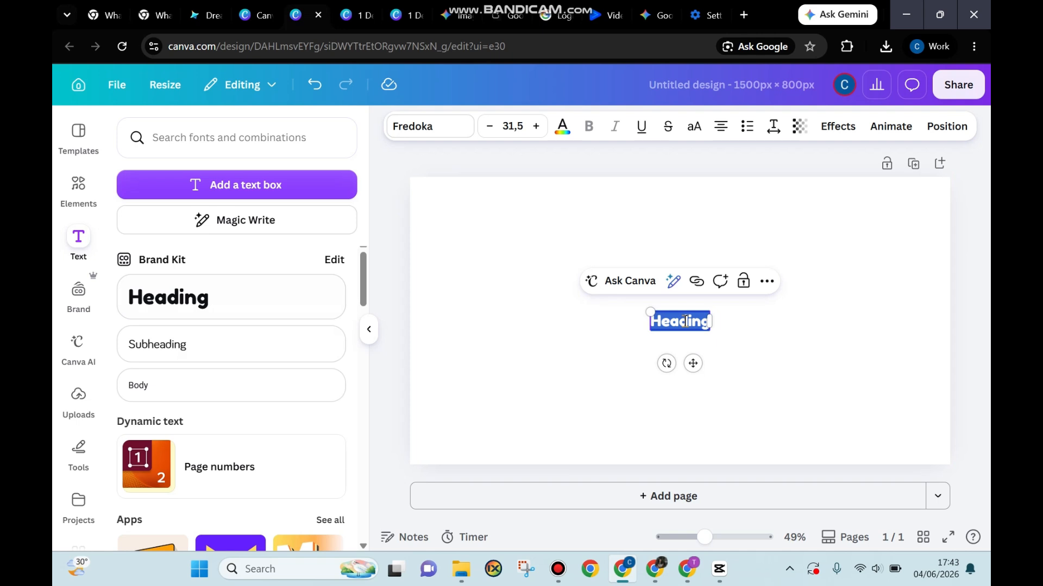
text(CREATION)
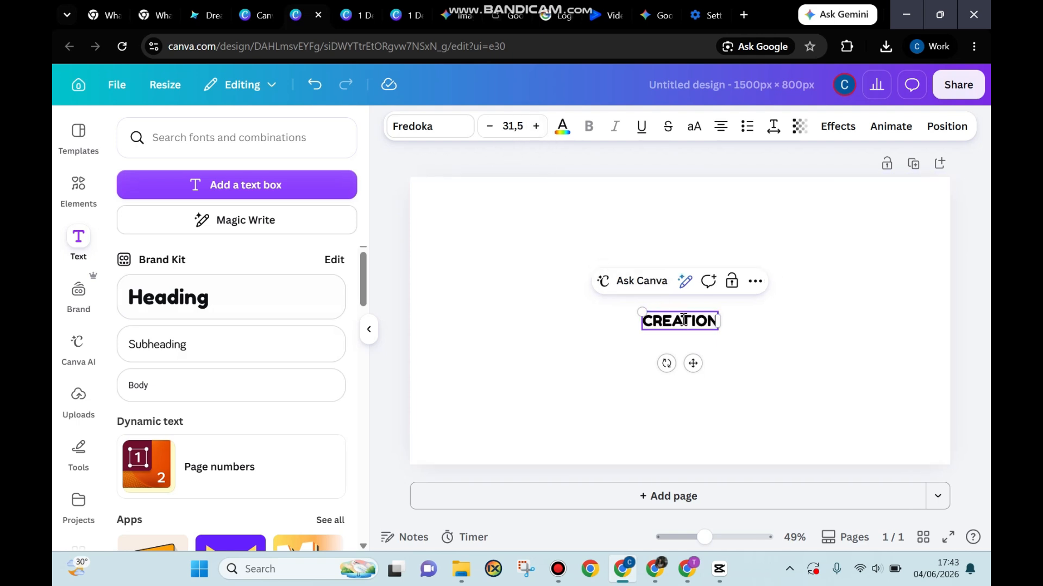
Set the font size of the CREATION heading to 50
click(536, 126)
click(535, 126)
click(536, 126)
click(536, 126)
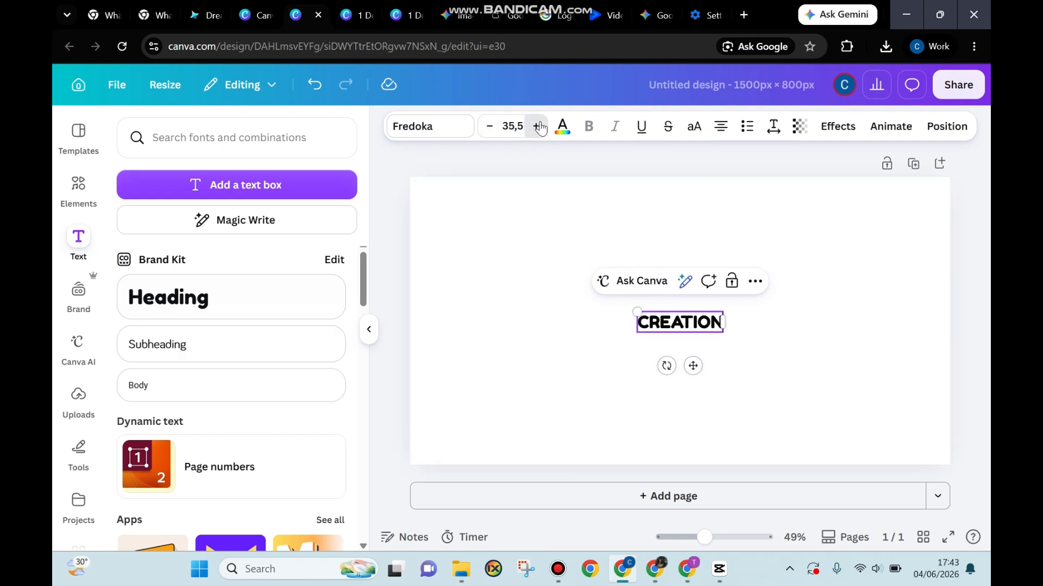
click(535, 126)
click(536, 126)
click(513, 126)
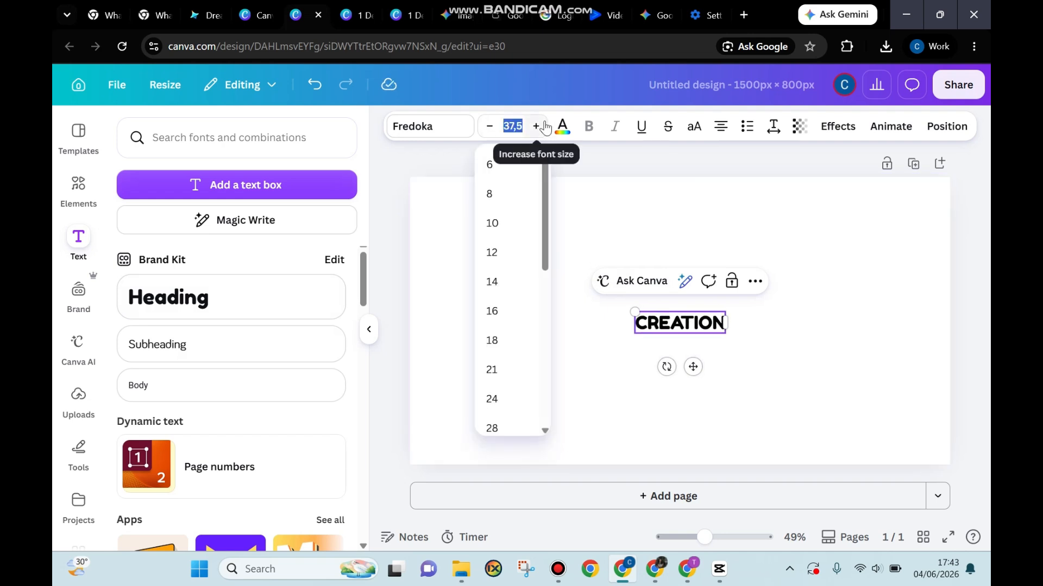
text(50)
key(Return)
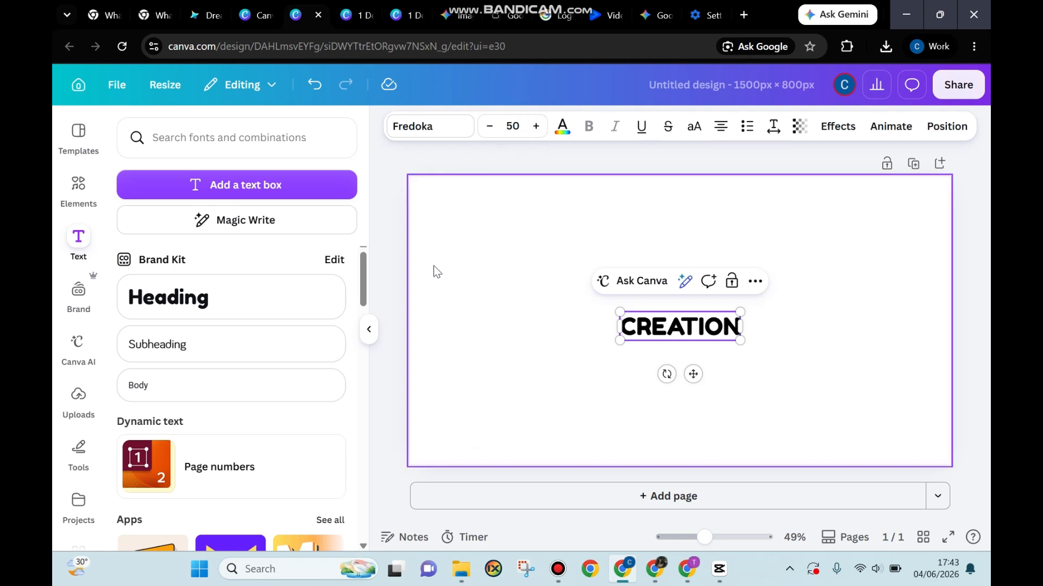
Change the font of the CREATION heading to Archivo Black
click(421, 125)
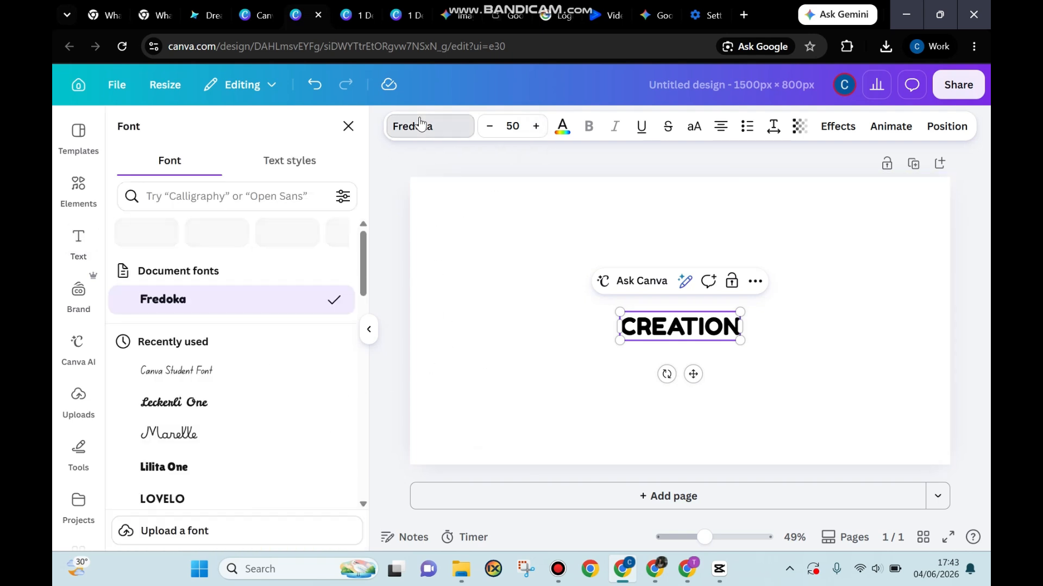
scroll(307, 323, down, 4)
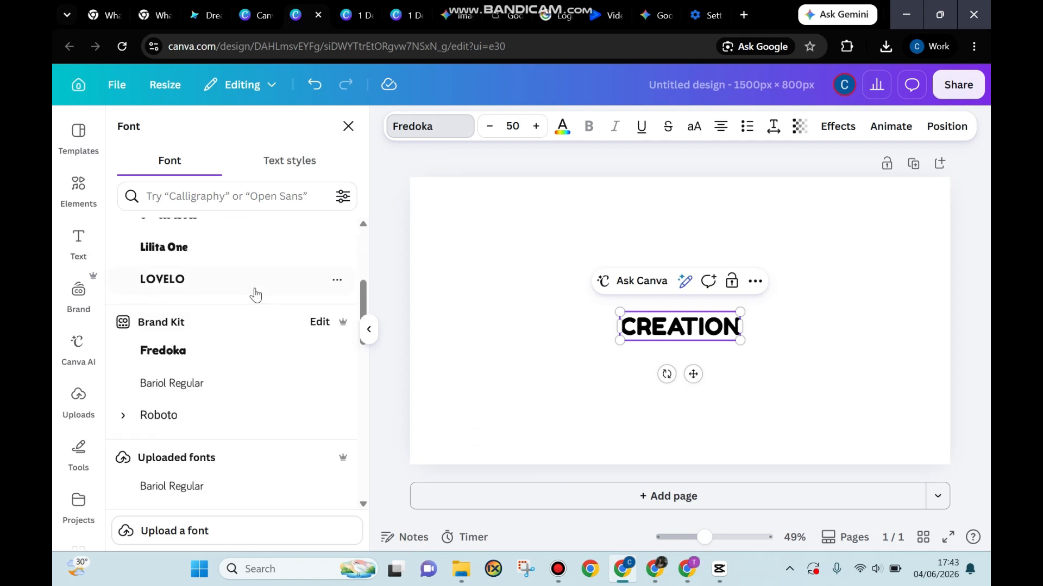
scroll(254, 266, up, 2)
scroll(255, 293, down, 5)
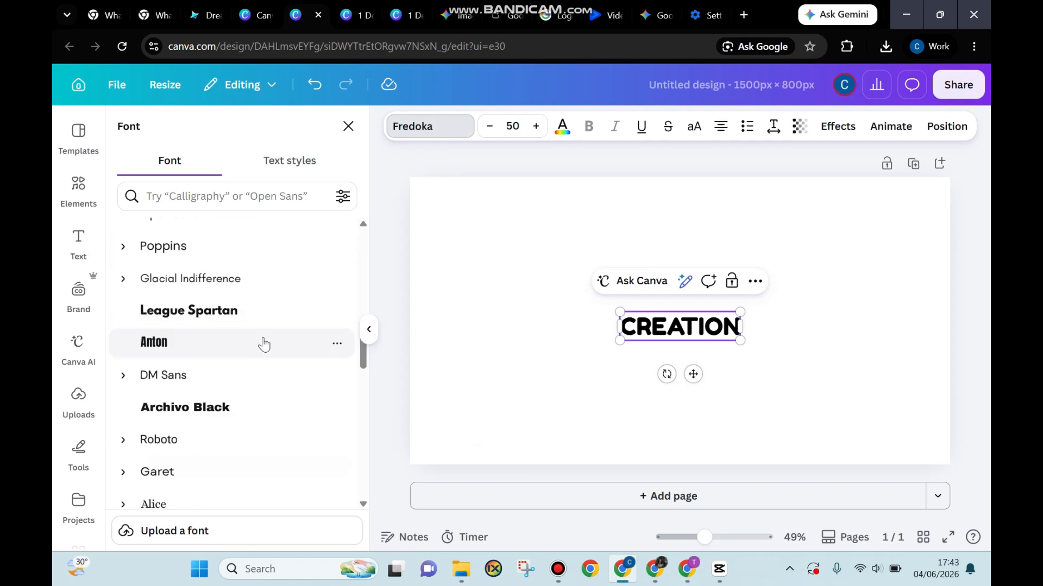
scroll(260, 304, down, 3)
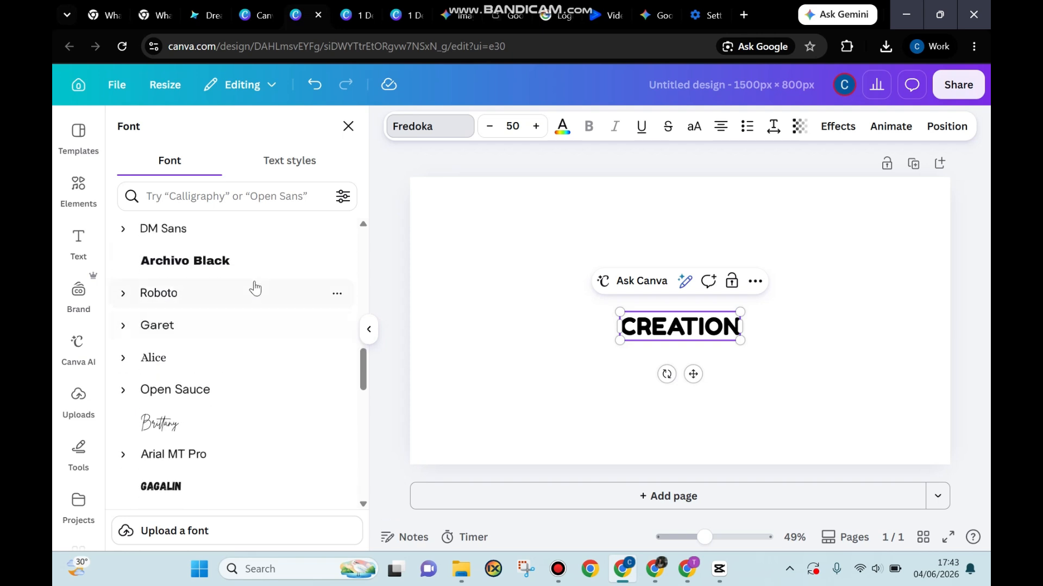
click(258, 271)
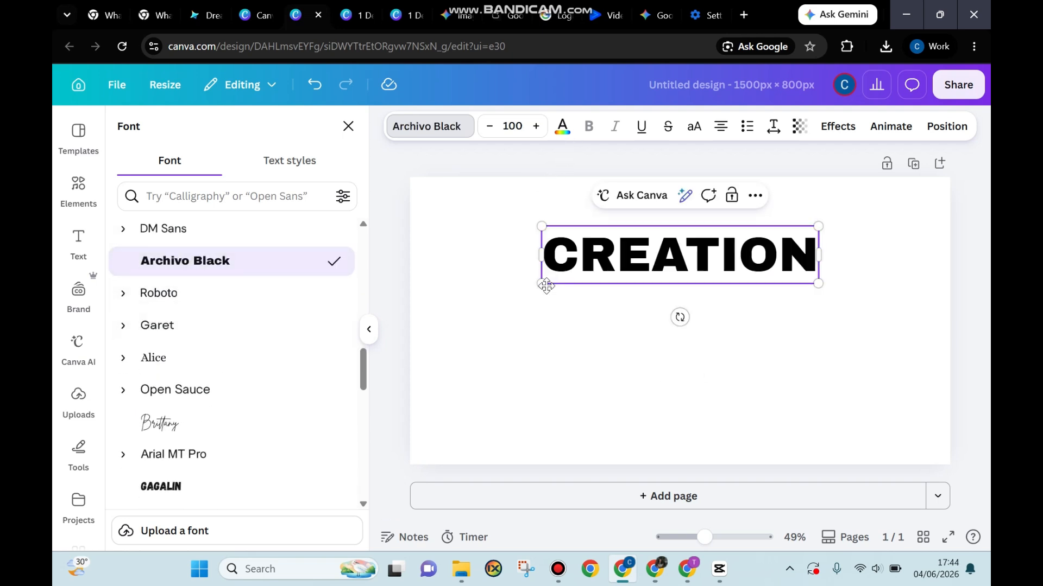
Enlarge the CREATION heading to a font size of about 156 and center it on the page
drag(546, 285, 497, 411)
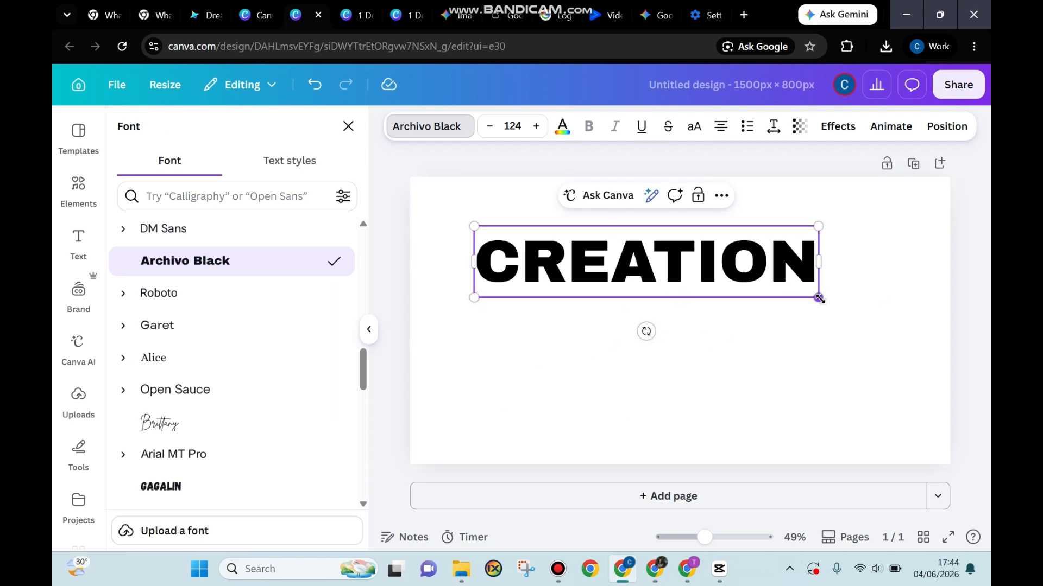
drag(818, 296, 927, 340)
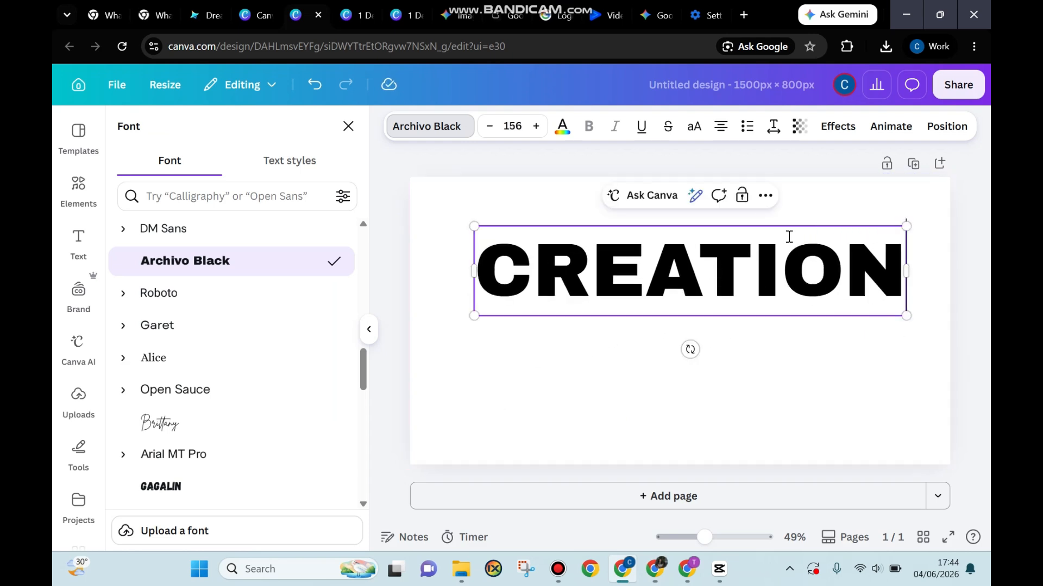
drag(792, 224, 779, 277)
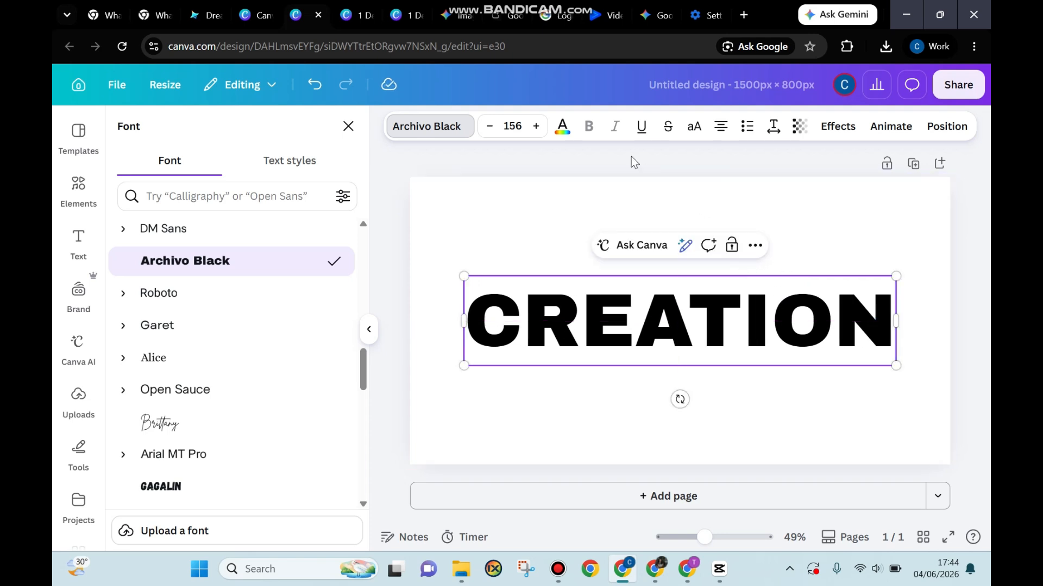
Try the default red-to-orange gradient on the CREATION text, and recolor it with the default purple-to-orange gradient
click(562, 126)
scroll(335, 413, down, 5)
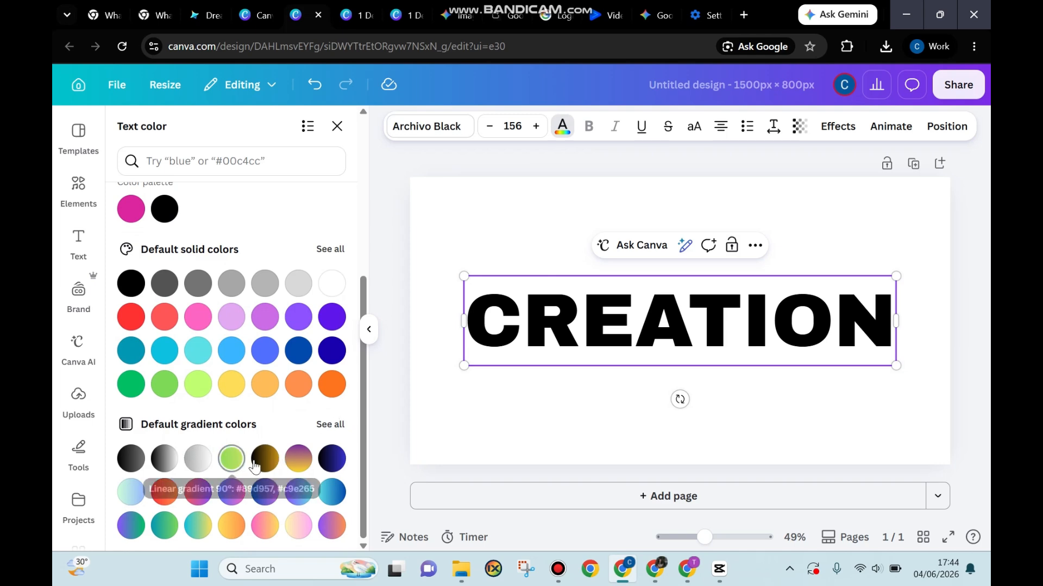
click(165, 494)
scroll(266, 366, down, 1)
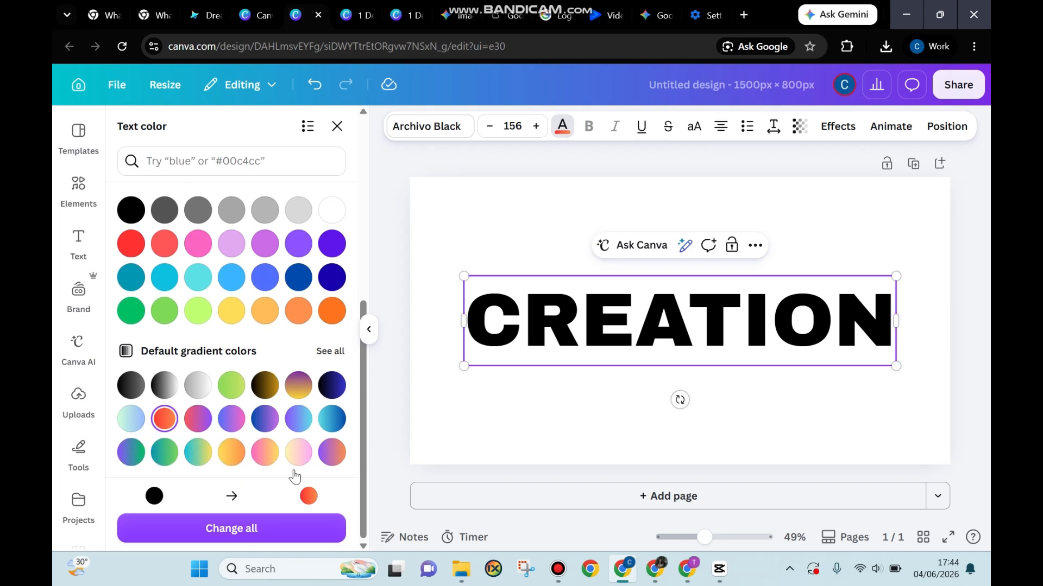
click(296, 530)
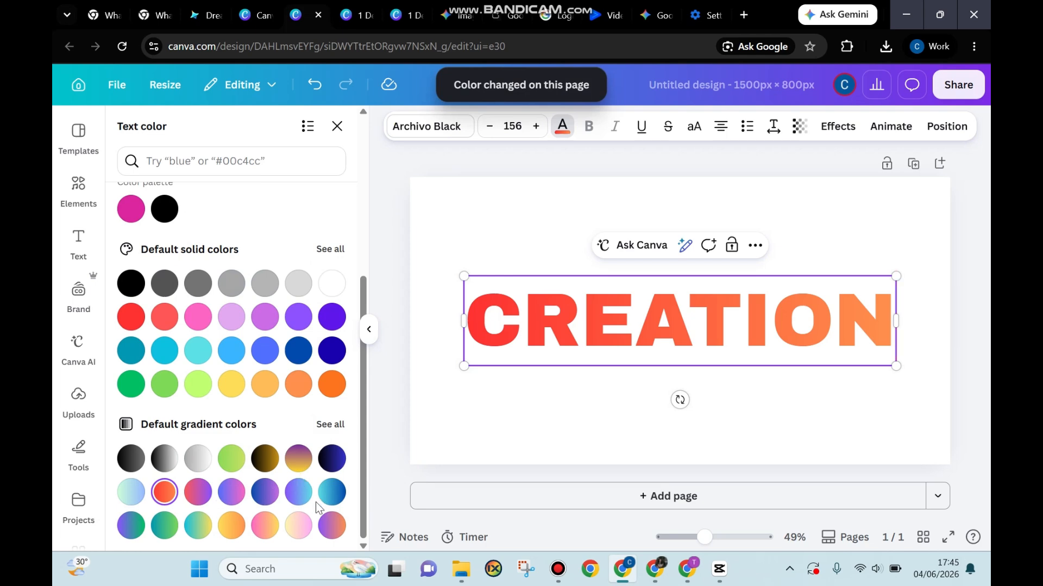
click(331, 525)
click(307, 523)
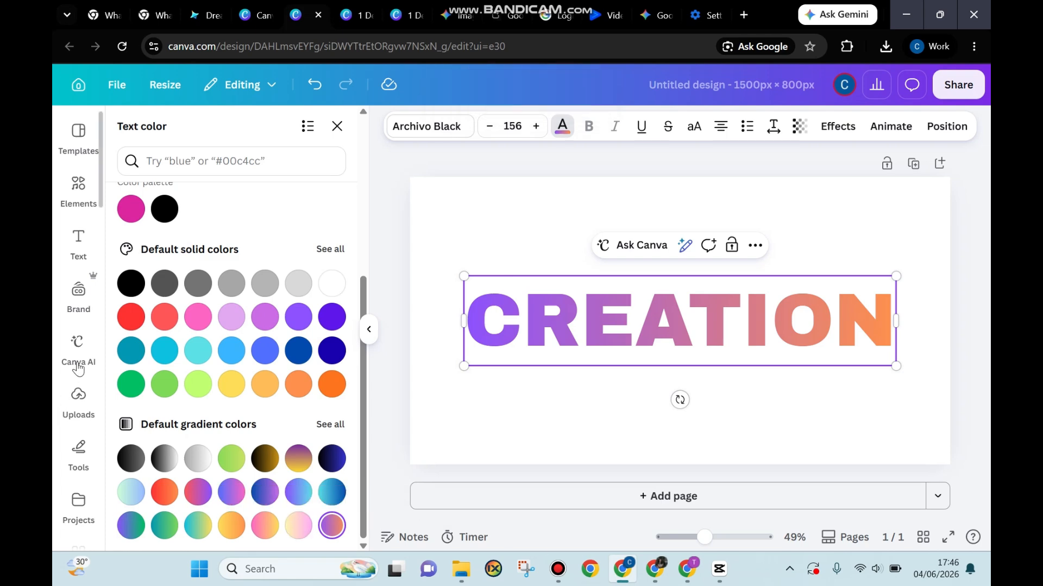
Search the Canva apps for a cutout tool and open the Shape Cutout app
scroll(84, 362, down, 5)
click(80, 261)
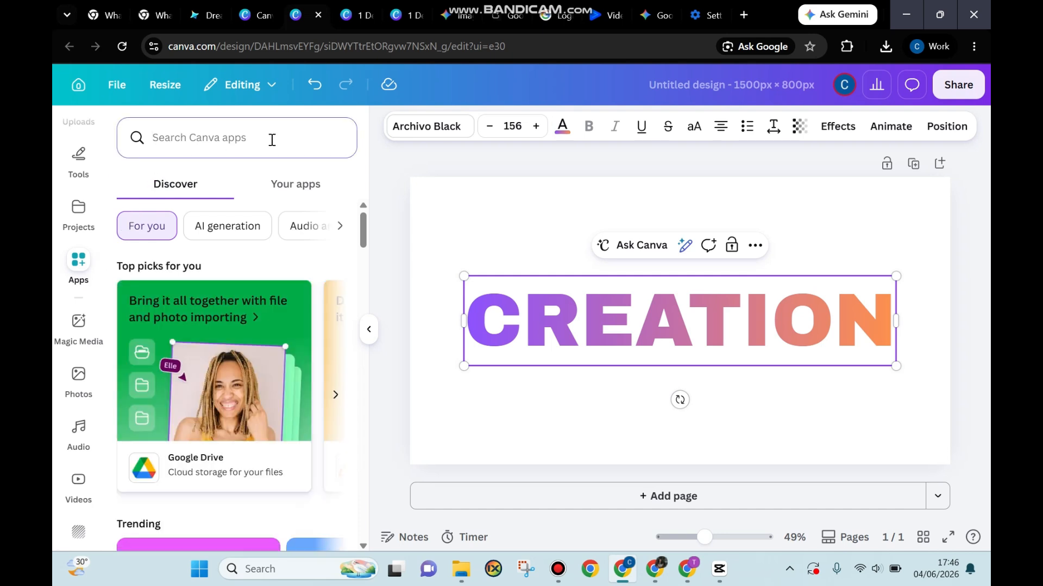
text(COU)
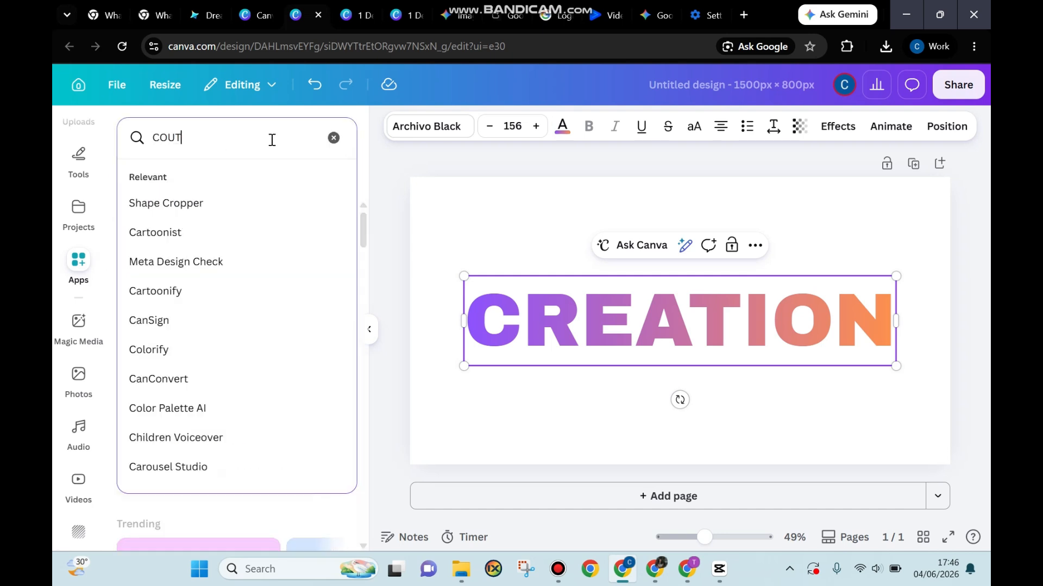
key(BackSpace)
key(BackSpace)
text(UT)
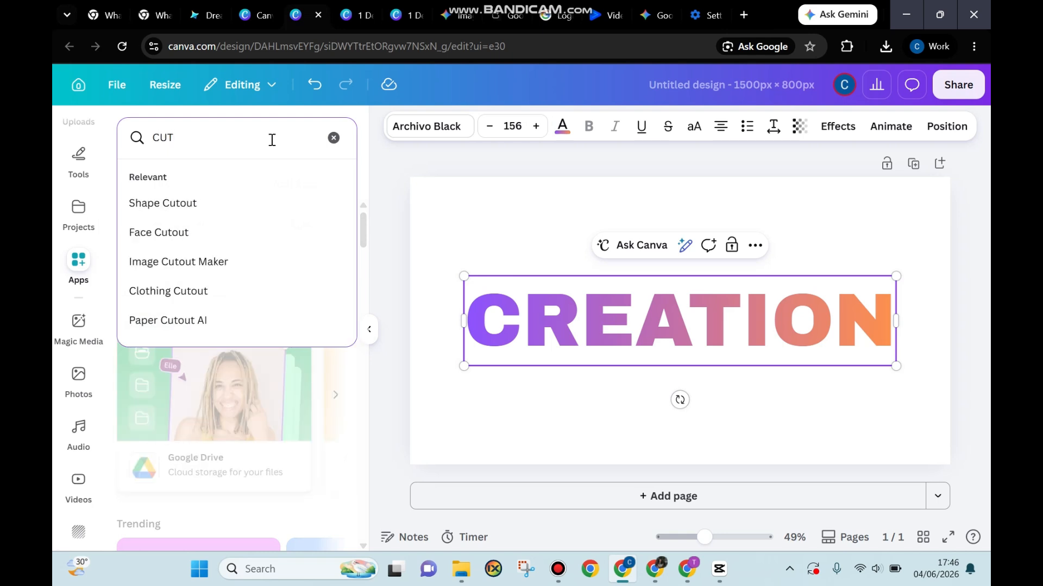
click(213, 205)
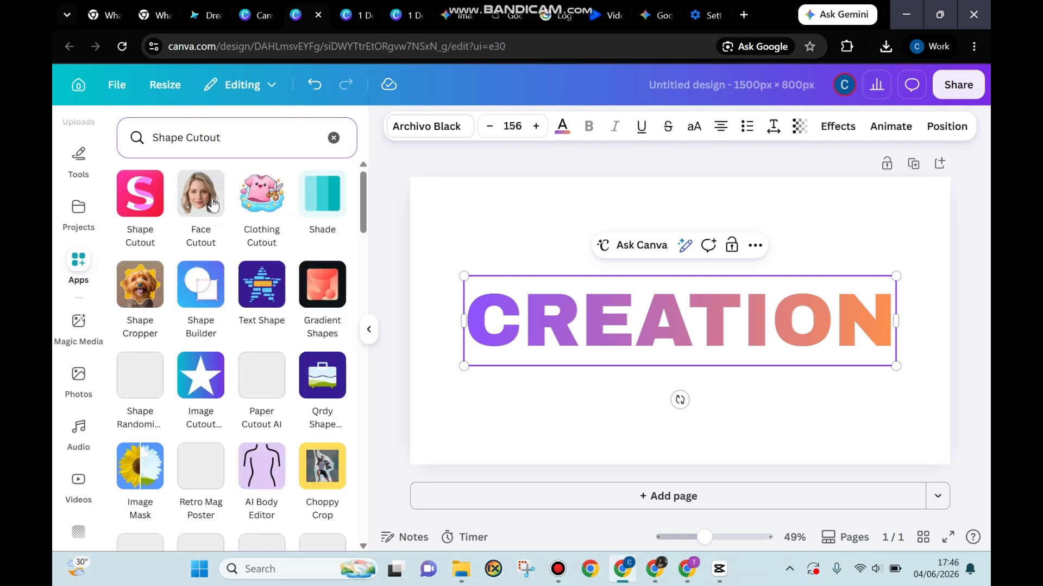
click(150, 195)
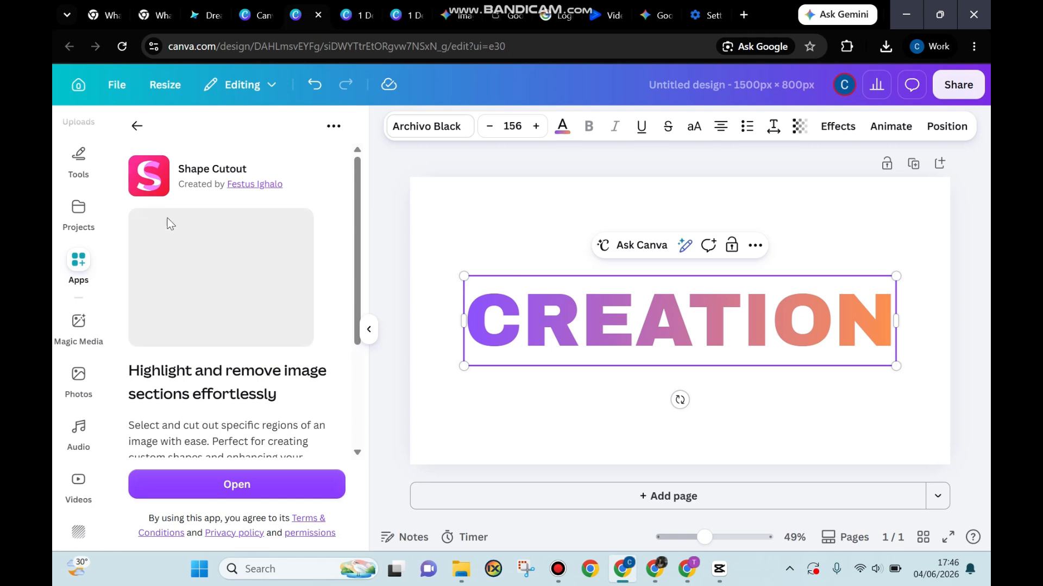
scroll(185, 242, down, 1)
scroll(188, 246, down, 1)
click(233, 485)
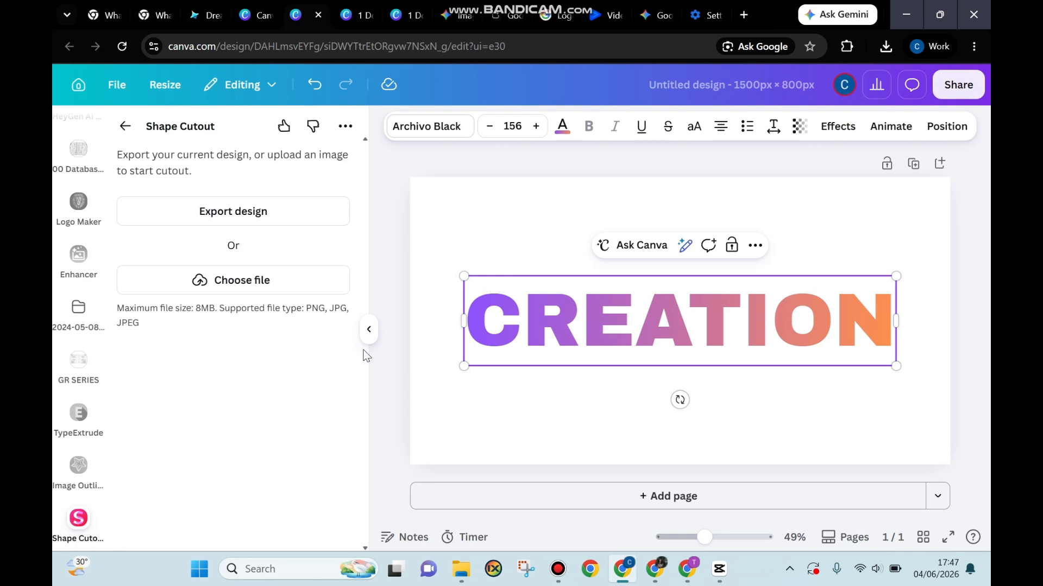
Export the current design into Shape Cutout as a PNG at size 2 (3,000 × 1,600 px)
click(241, 212)
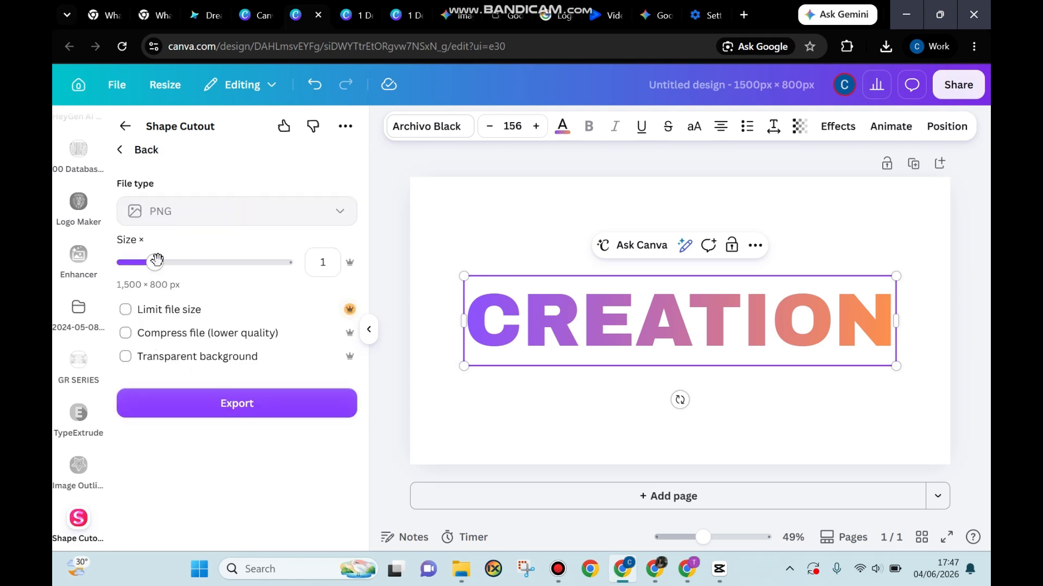
drag(154, 267, 215, 281)
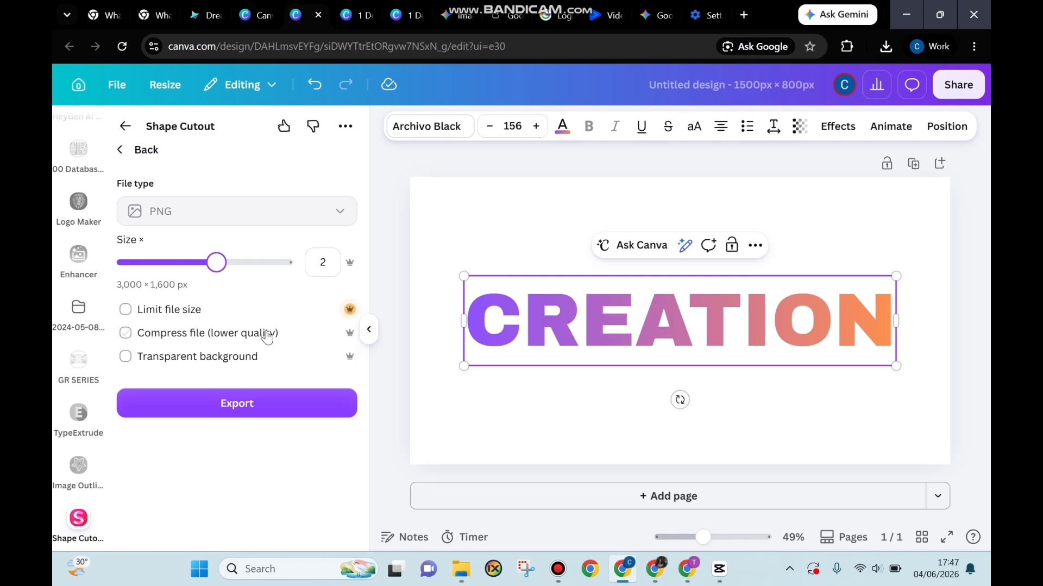
click(282, 403)
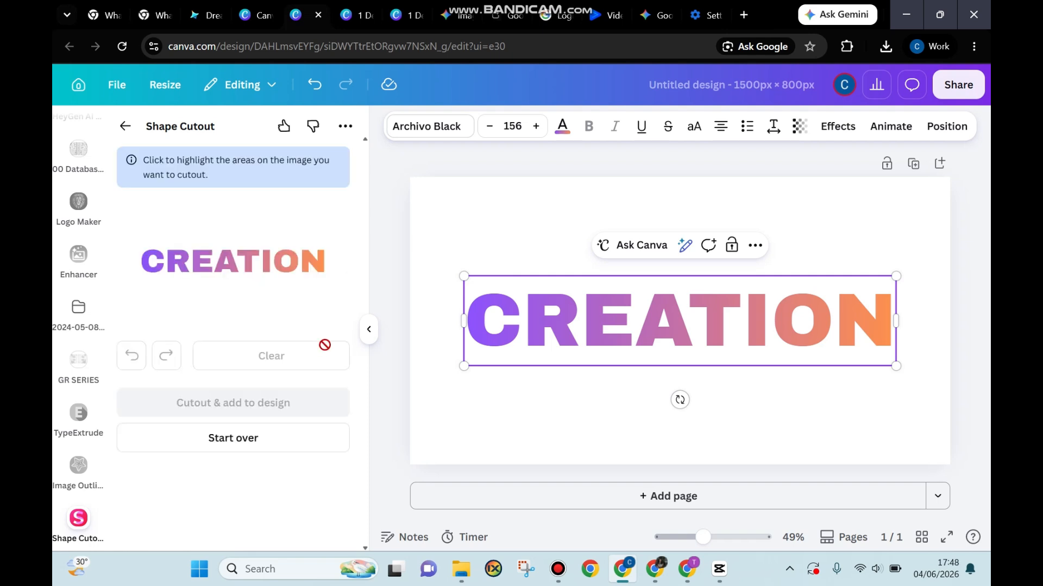
Highlight the letters N, O, I, T, A, E and R of CREATION as areas to cut out
click(319, 260)
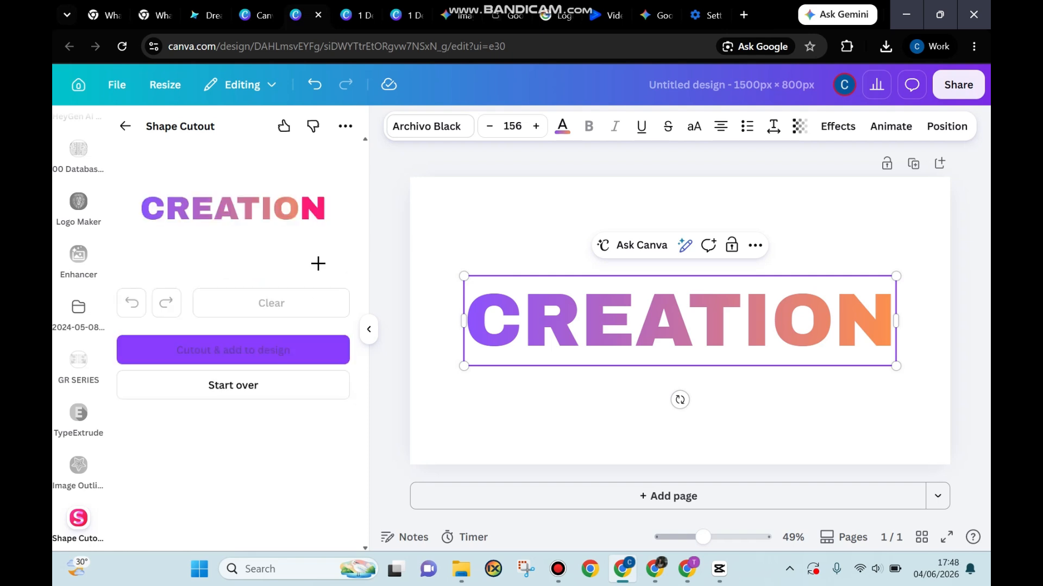
click(293, 215)
click(267, 212)
click(251, 211)
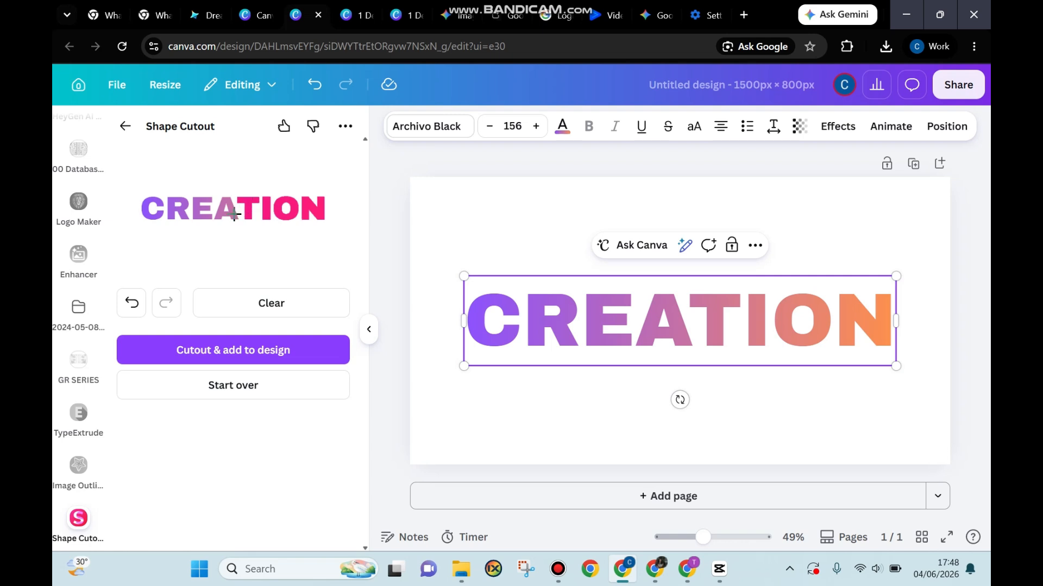
click(229, 212)
click(202, 210)
click(179, 209)
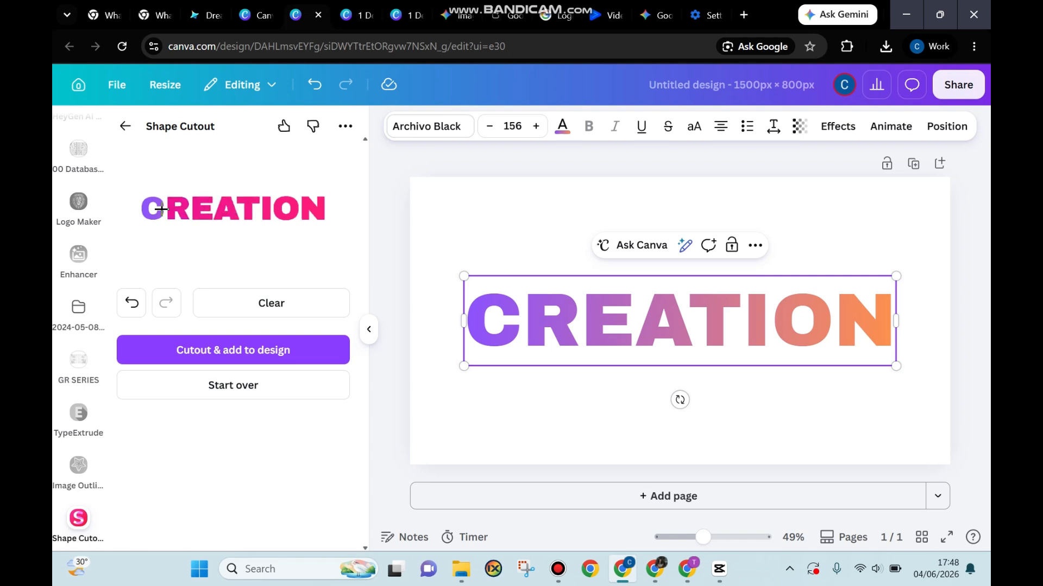
click(162, 209)
click(155, 215)
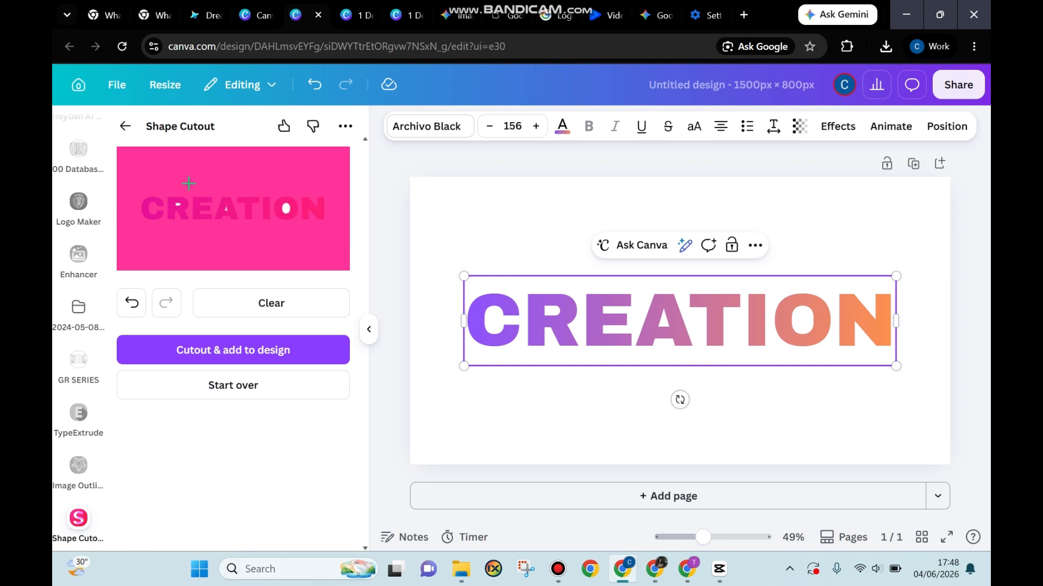
click(130, 303)
click(130, 304)
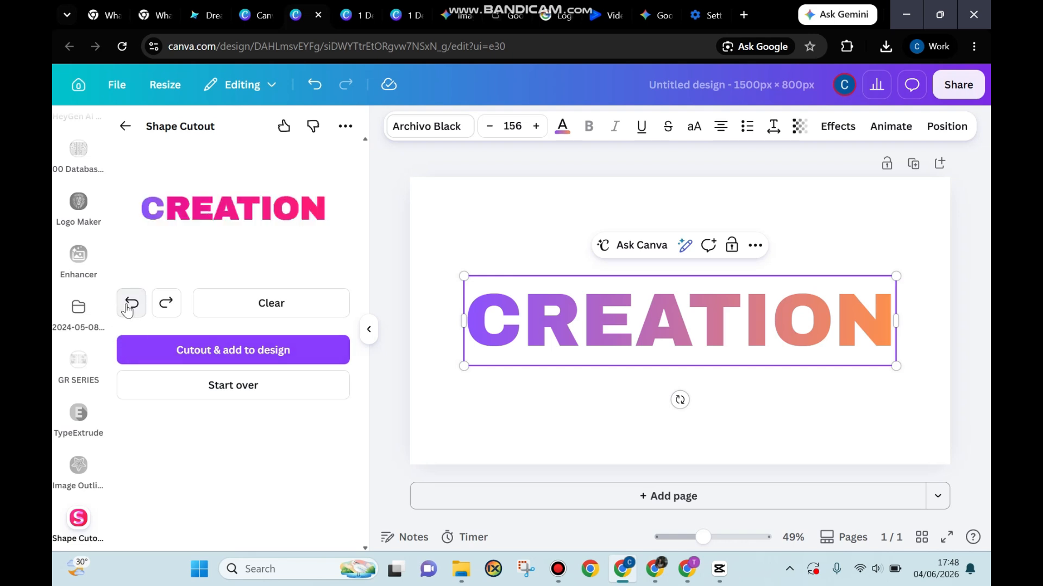
Highlight the letter C and add the cutout to the design, positioned to cover the whole page
click(146, 211)
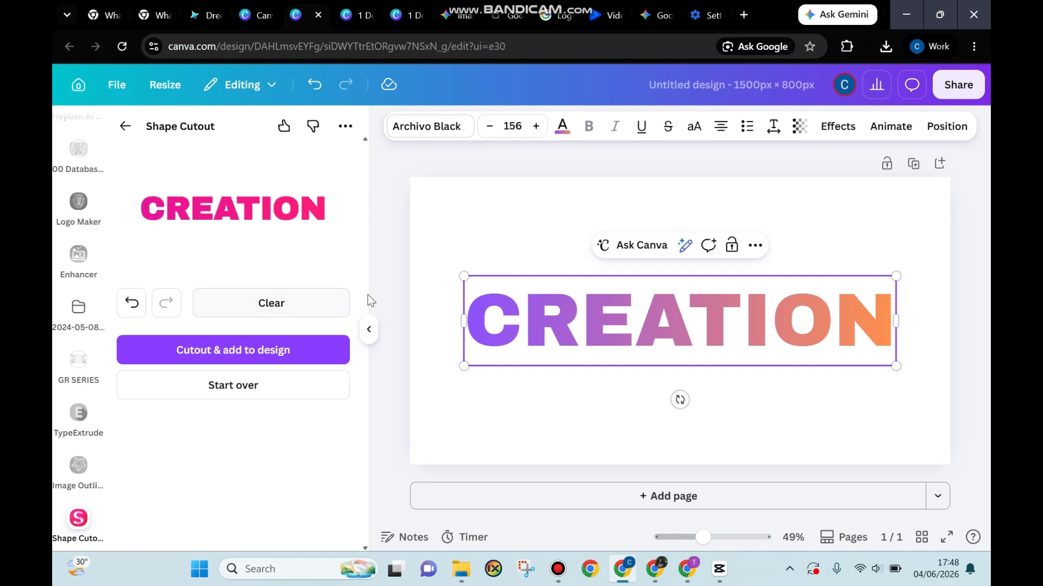
click(241, 353)
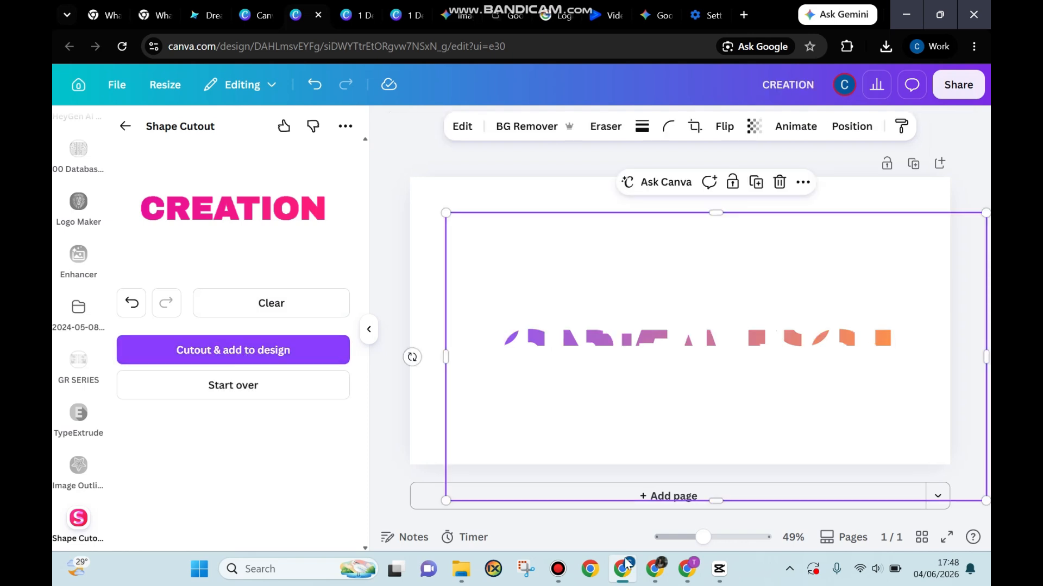
drag(643, 421, 616, 397)
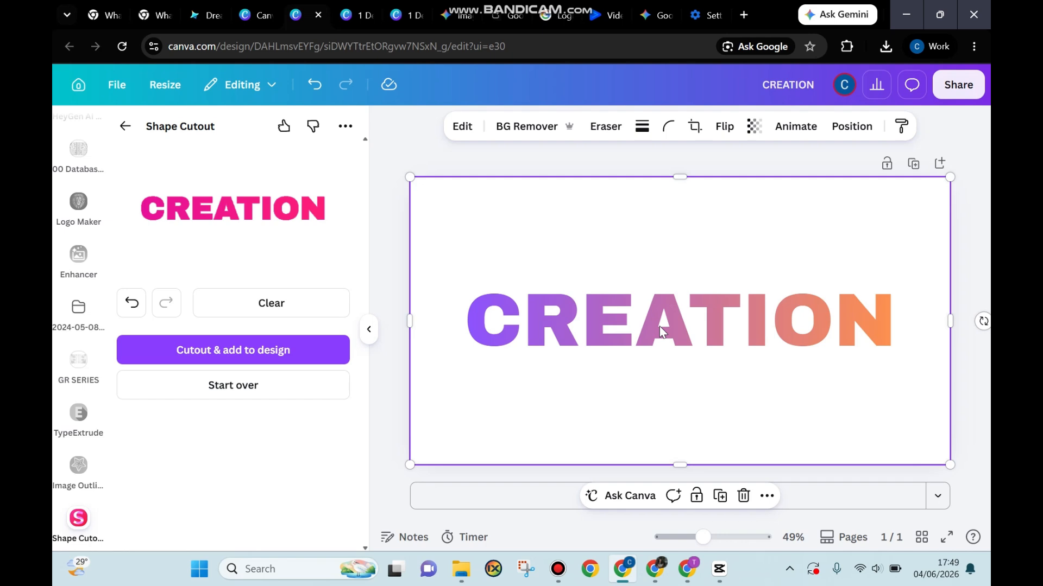
Search the elements for art photos and add the one with paintbrushes in a pot and a paint palette
scroll(60, 227, up, 3)
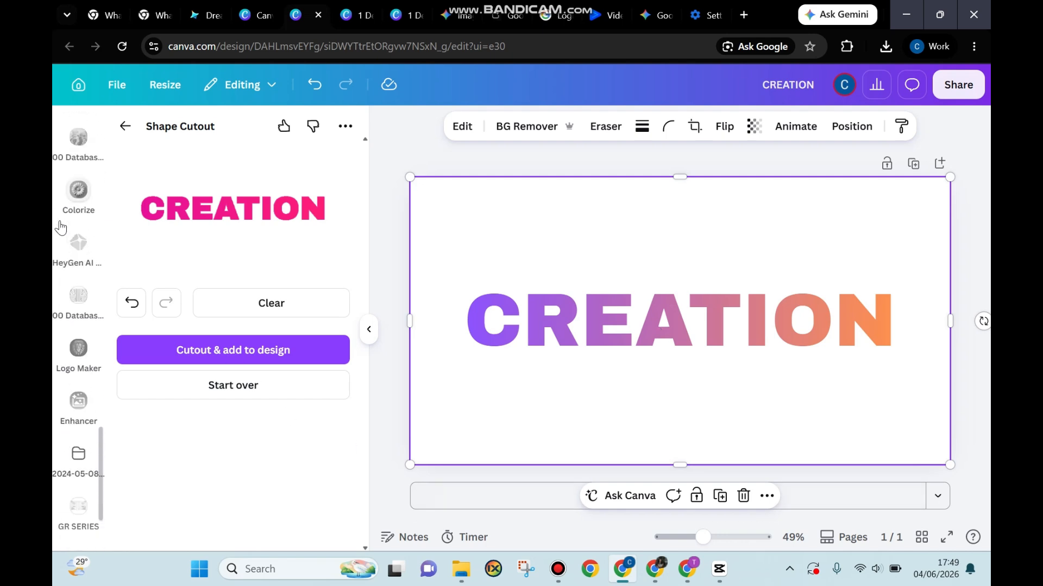
scroll(61, 227, up, 10)
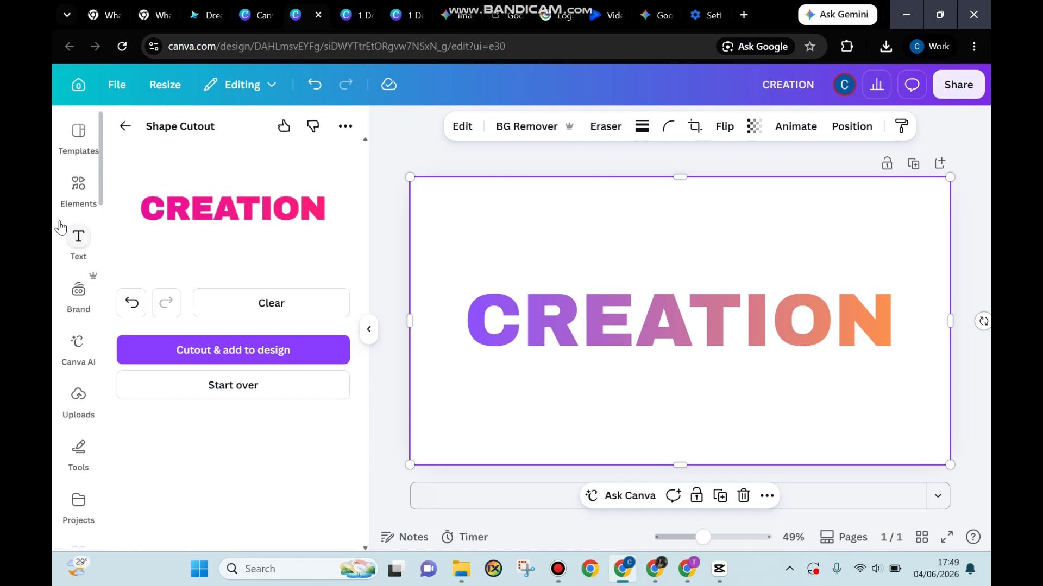
click(79, 184)
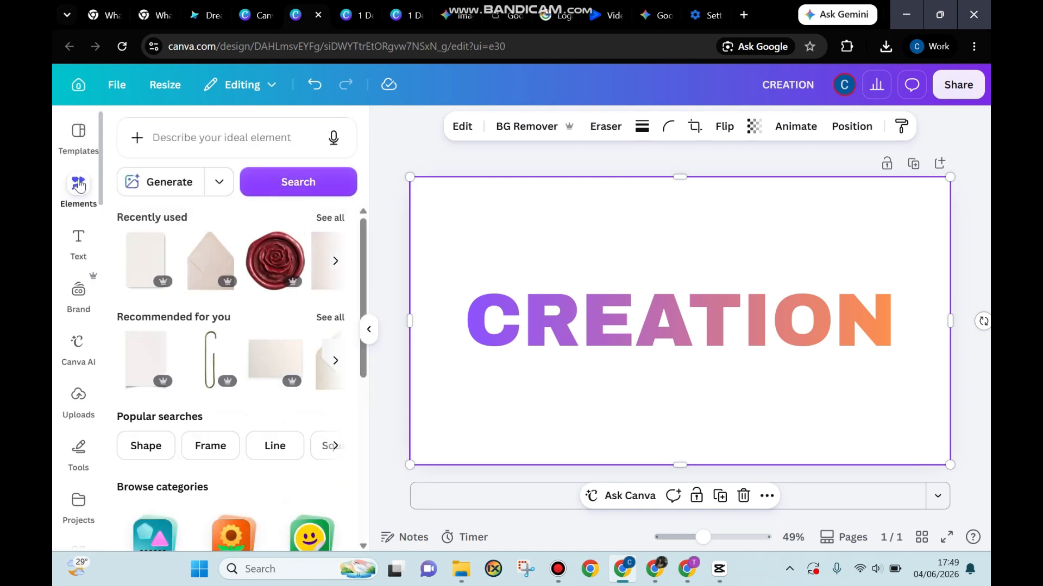
click(220, 142)
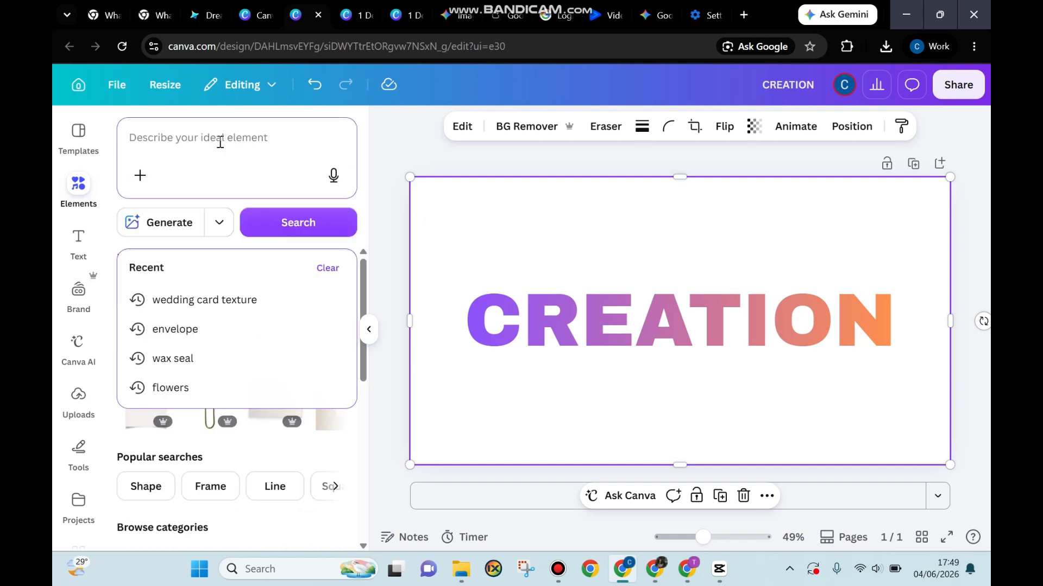
text(art)
key(Return)
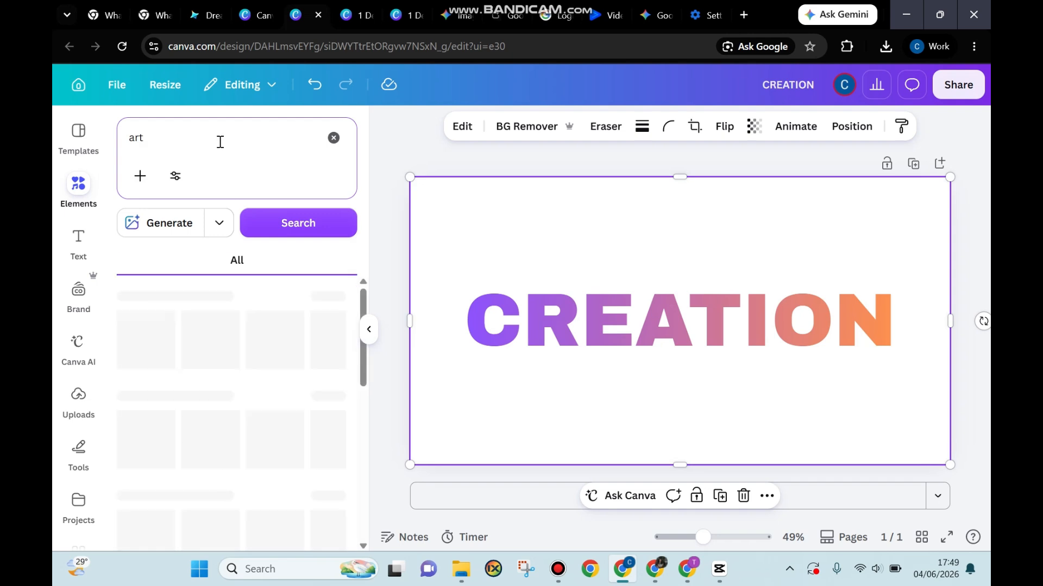
click(221, 262)
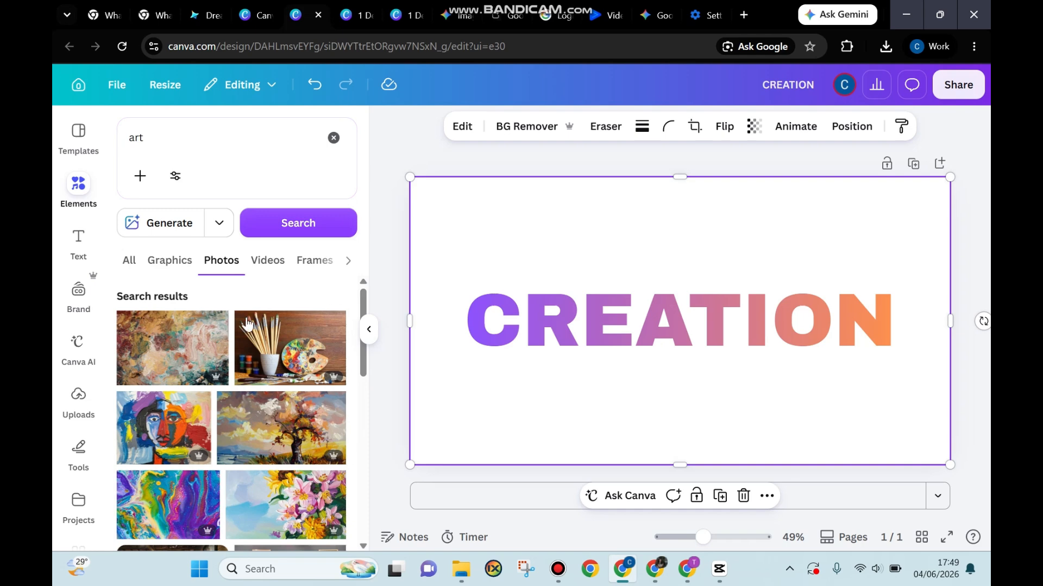
click(271, 345)
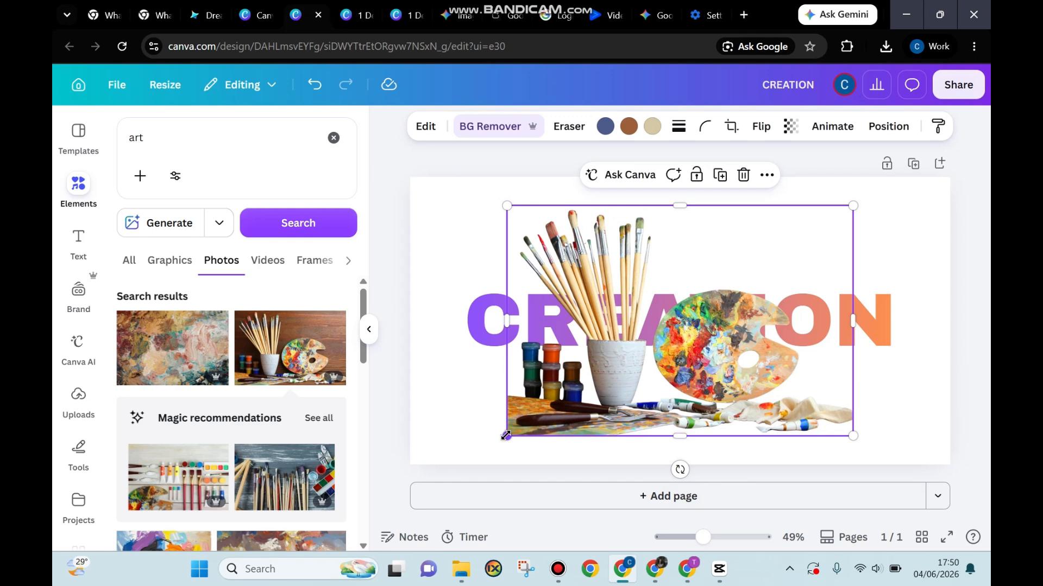
Enlarge the art photo, crop a thin strip off its top edge and center it over the CREATION text
drag(507, 435, 438, 481)
drag(516, 380, 549, 349)
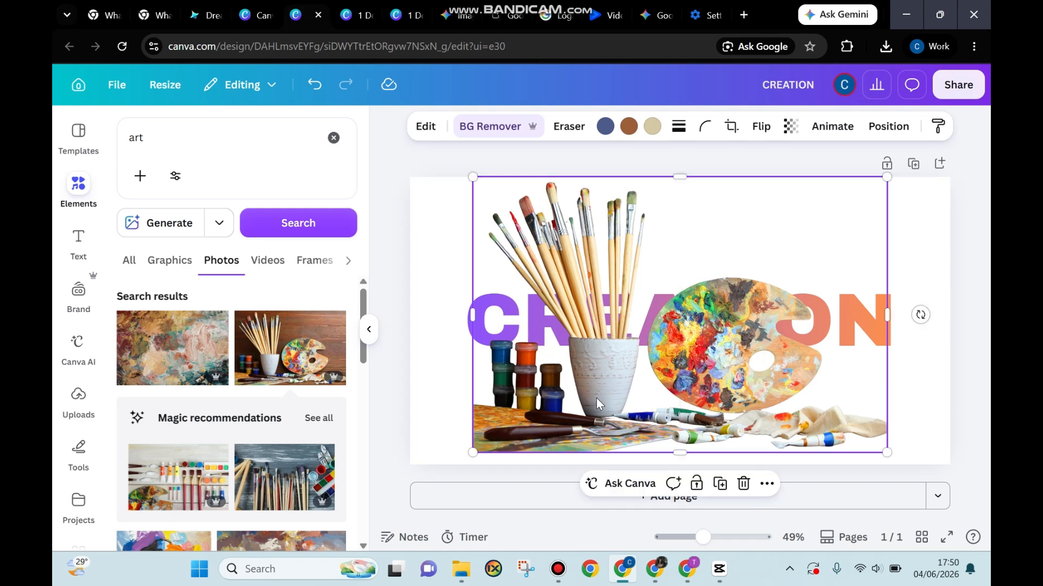
drag(597, 398, 595, 377)
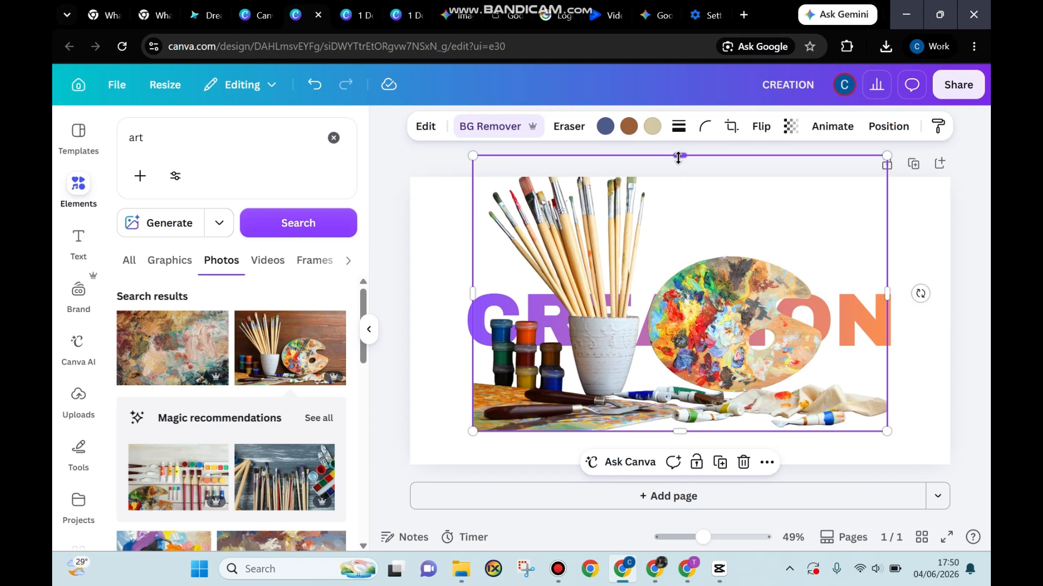
drag(679, 156, 680, 169)
drag(680, 223, 679, 245)
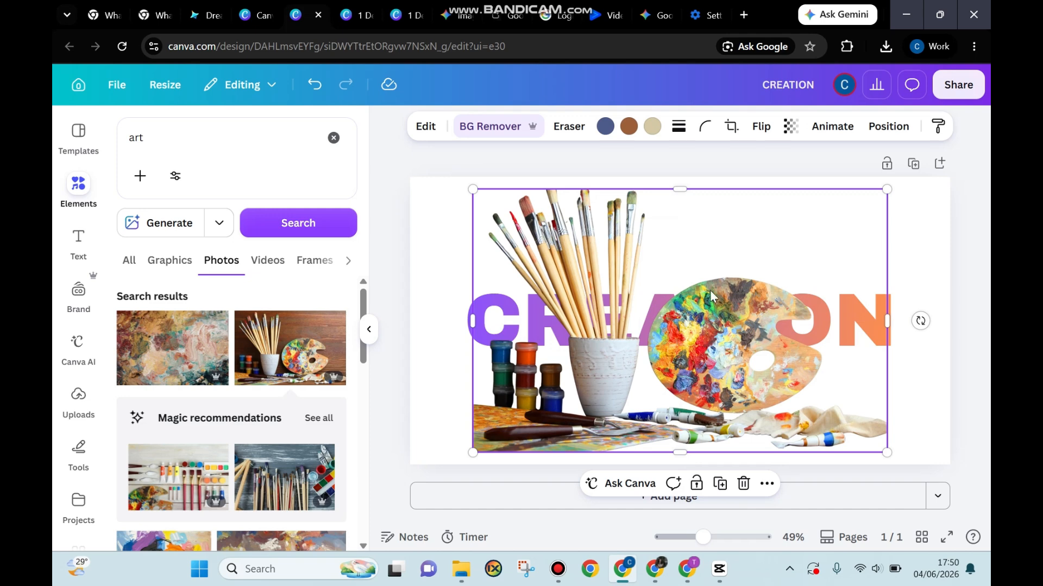
Duplicate the art photo and move the copy lower on the page to expose the original
click(767, 483)
click(854, 166)
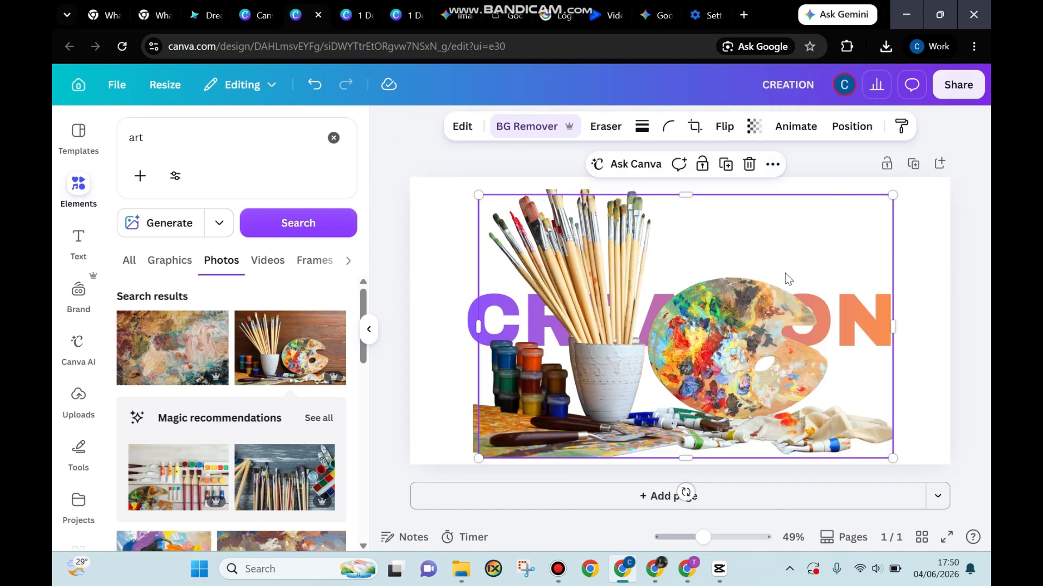
drag(746, 324, 750, 403)
click(309, 86)
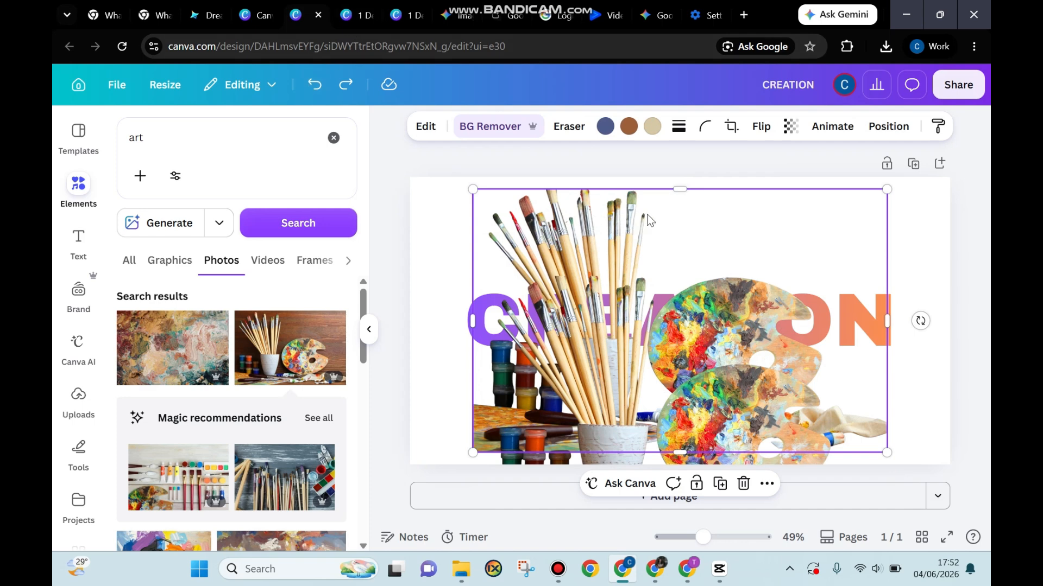
Send the original art photo backward behind the white cutout so it fills the CREATION letters
right_click(693, 214)
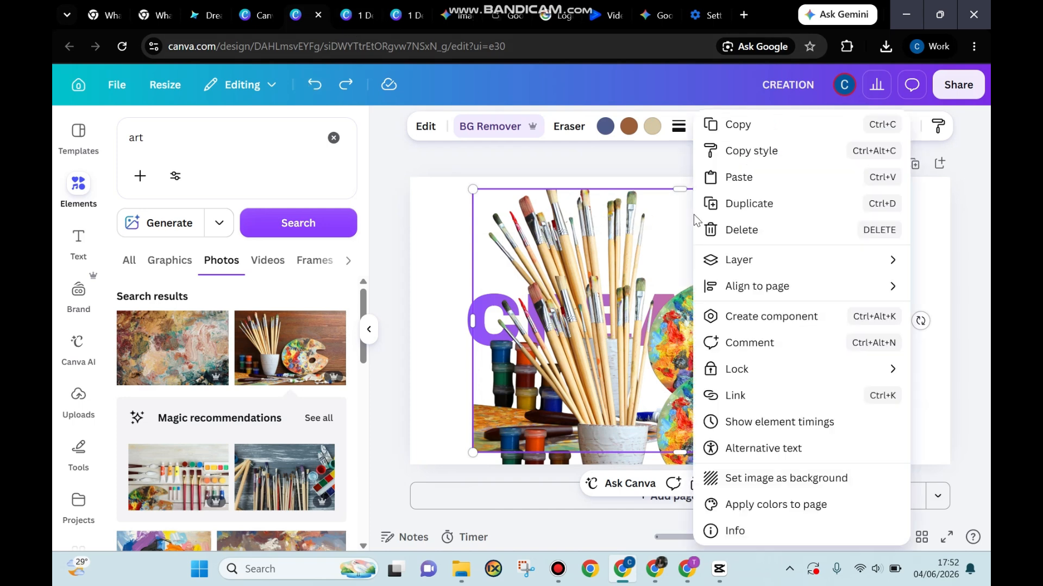
mouse_move(729, 269)
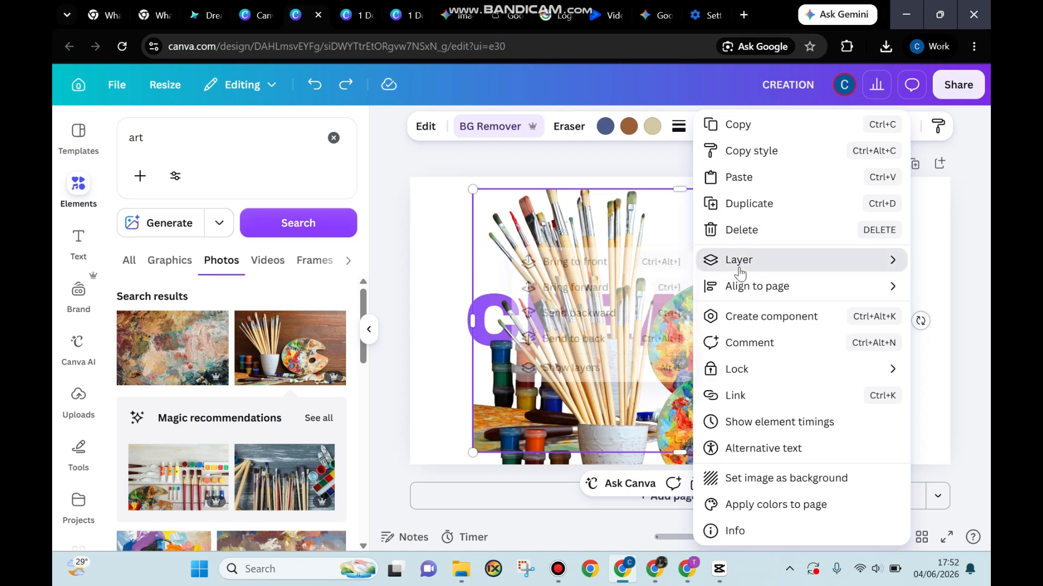
click(632, 313)
click(509, 209)
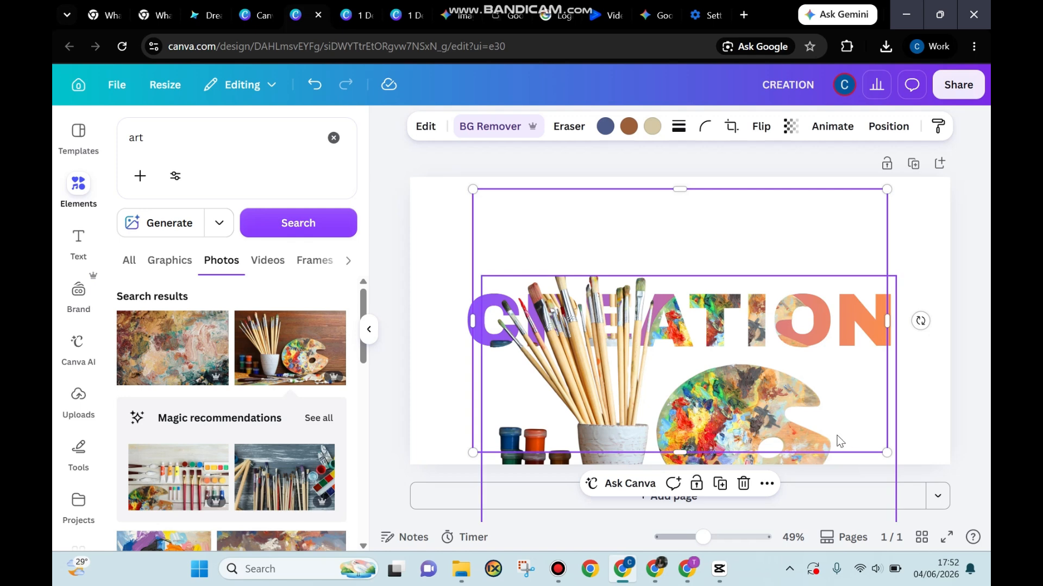
Align the duplicate photo exactly over the original and crop its top down to the base of the CREATION letters
drag(842, 438, 838, 403)
key(ctrl+z)
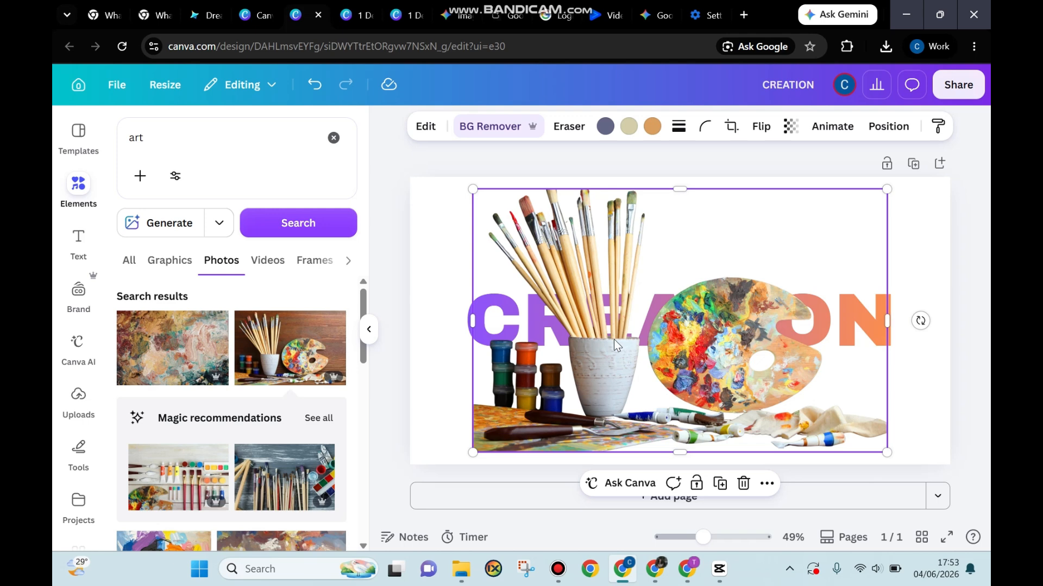
key(Escape)
click(664, 209)
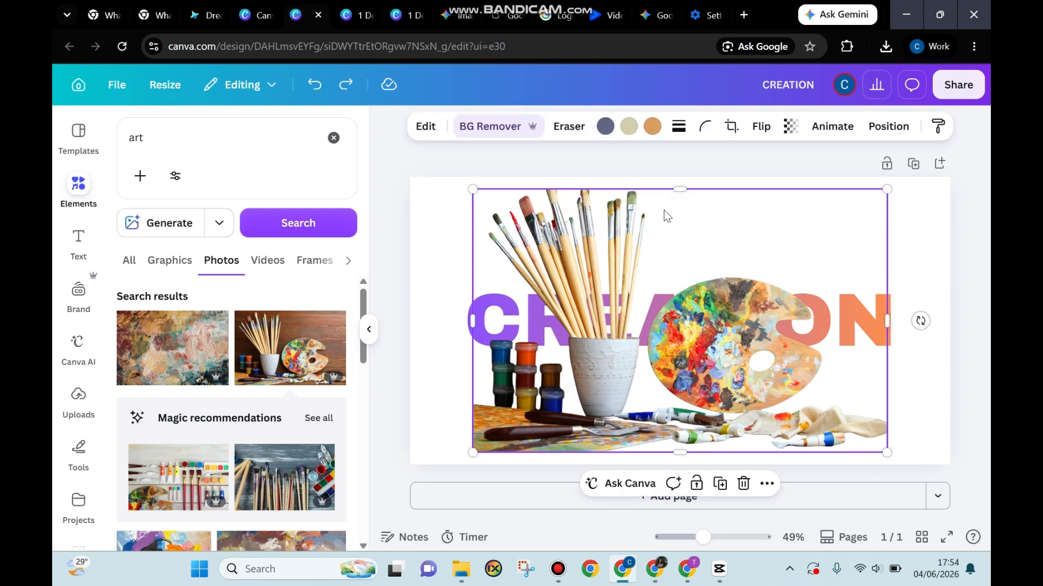
drag(677, 190, 681, 344)
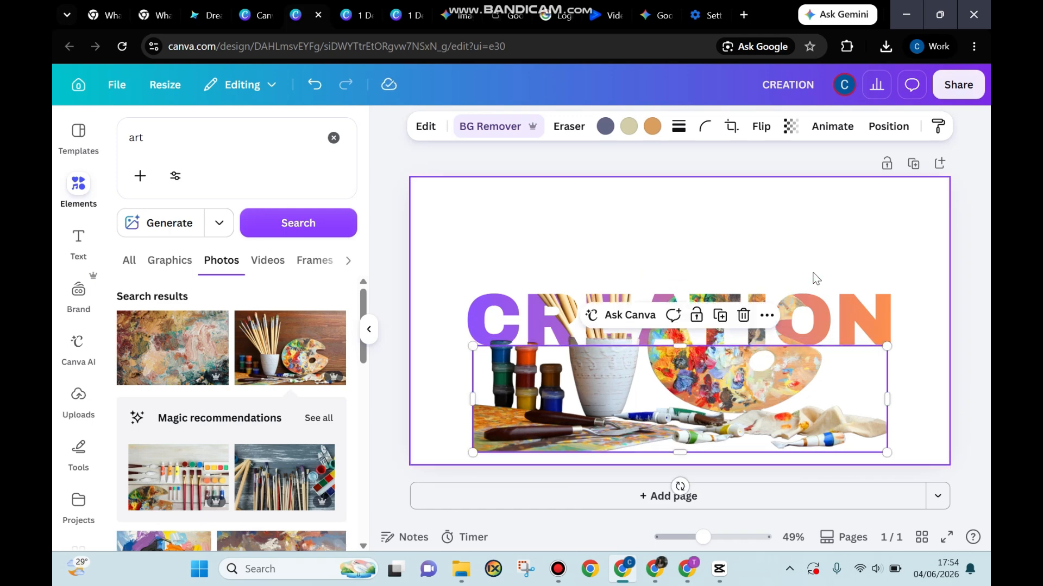
click(926, 215)
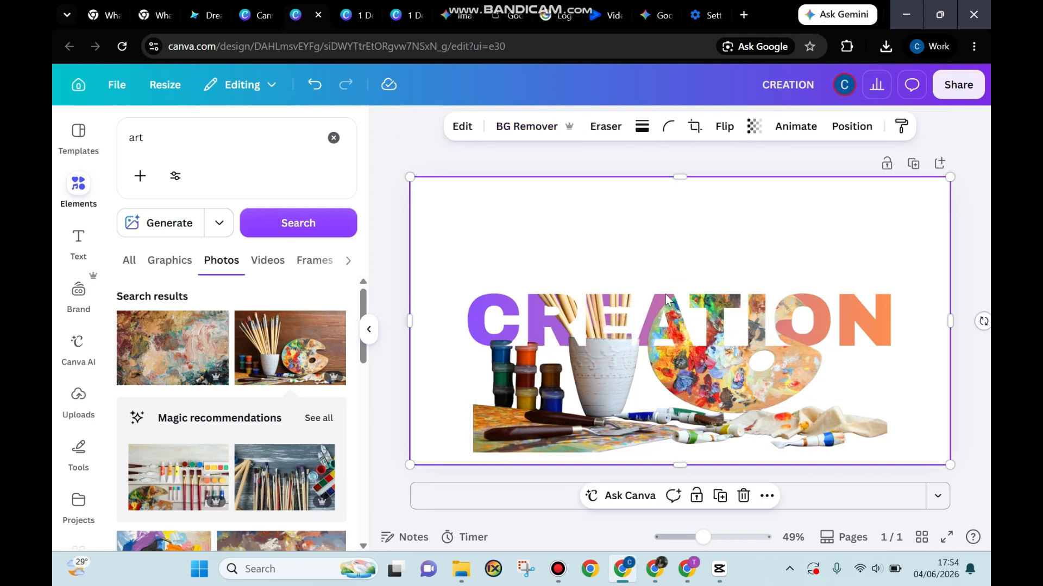
Download the finished design as a JPG at size 1 (1,500 × 800 px) and quality 80
click(958, 84)
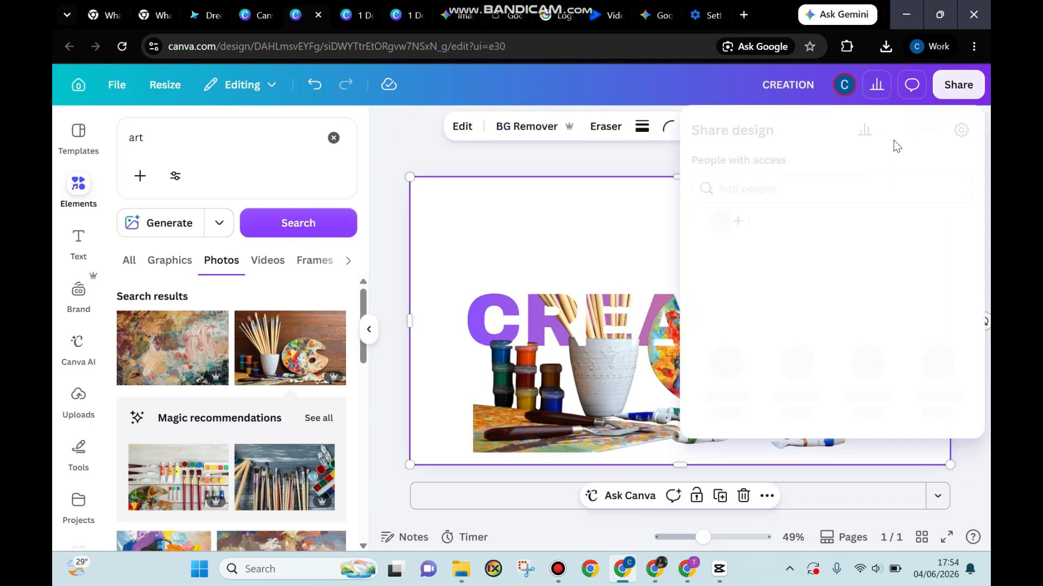
click(728, 446)
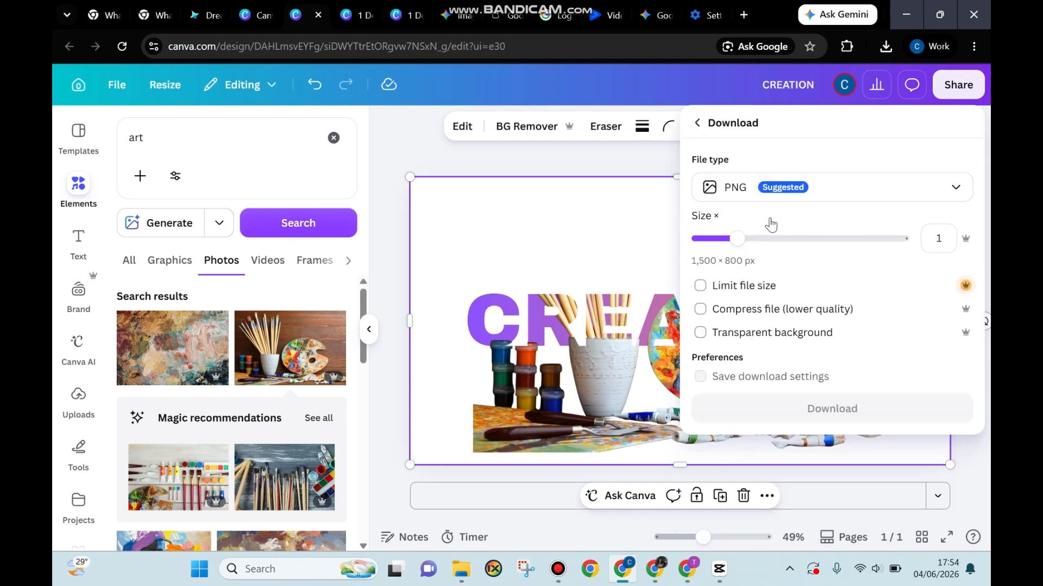
click(811, 187)
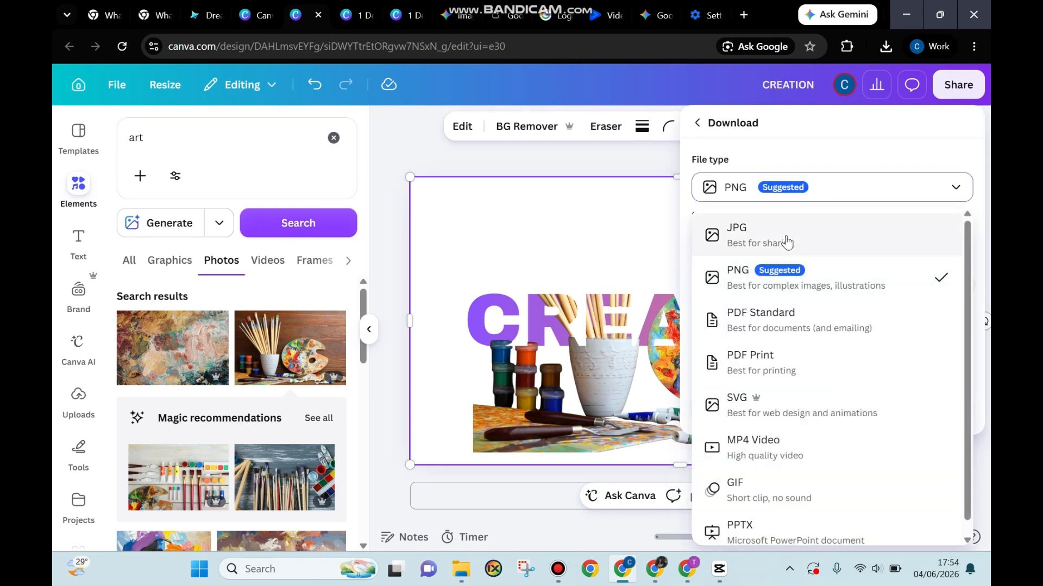
click(785, 240)
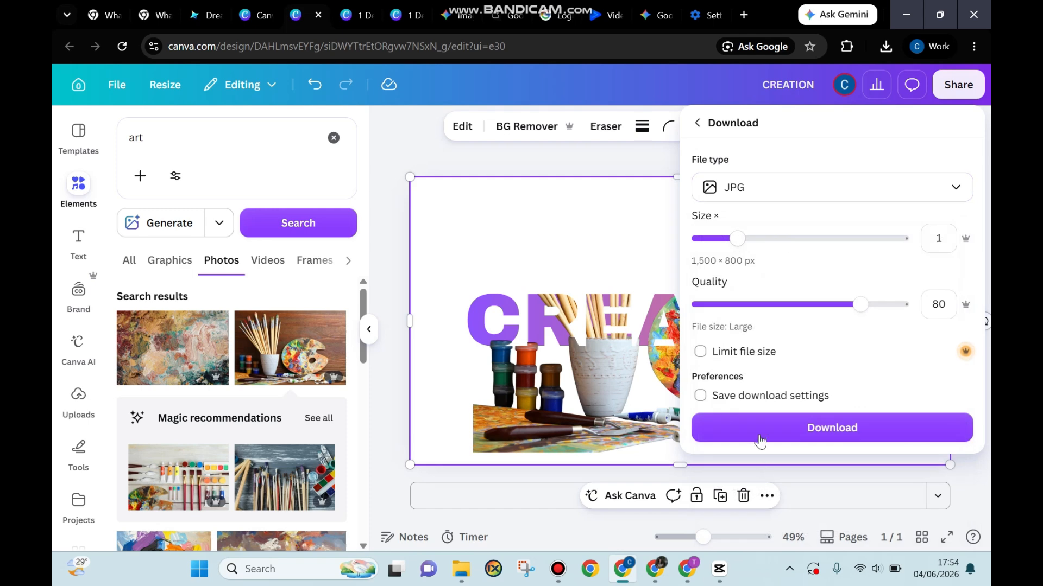
click(759, 440)
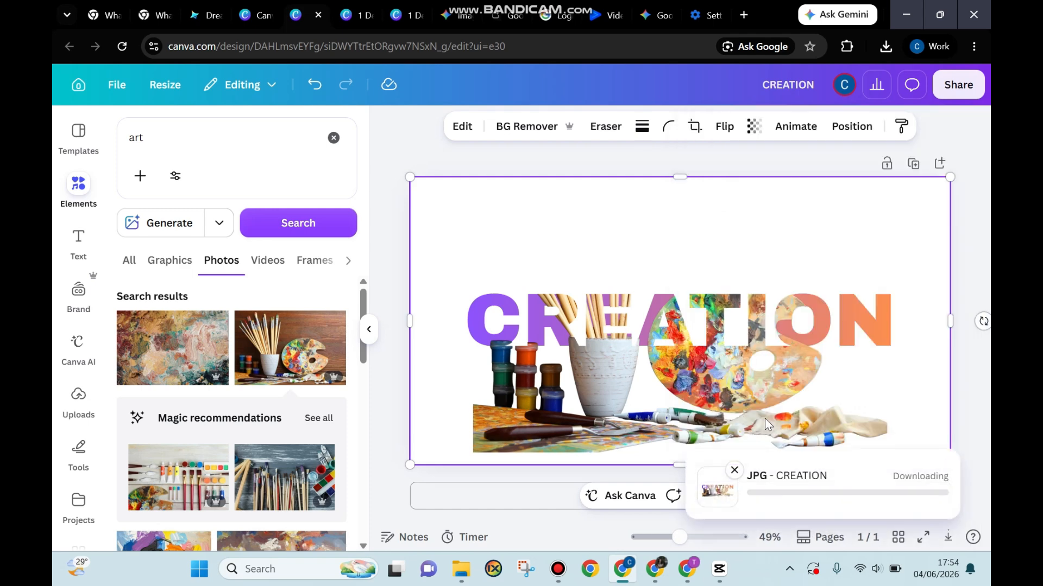